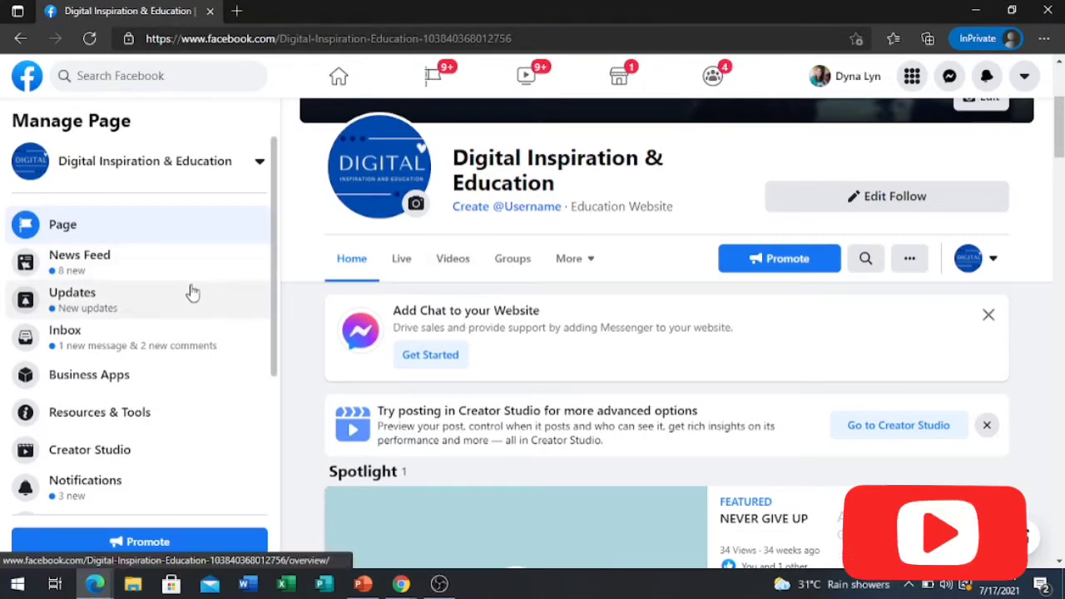
- Open Creator Studio for the page and upload the Joshua_Takes_Charge_Tagalog file from Downloads as a single video
scroll(492, 350, "up", 2)
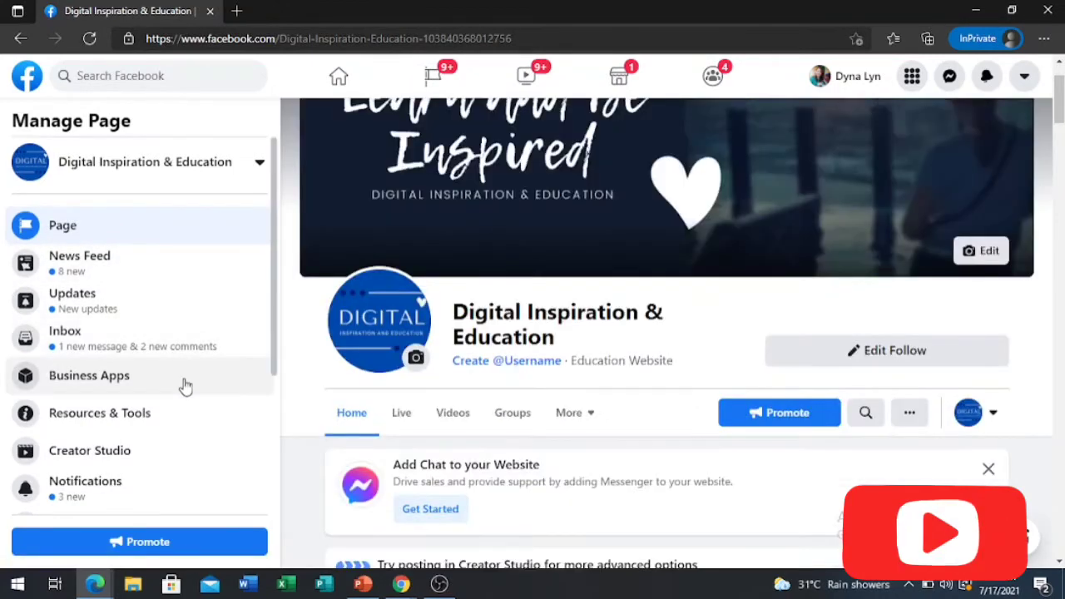
left_click(119, 454)
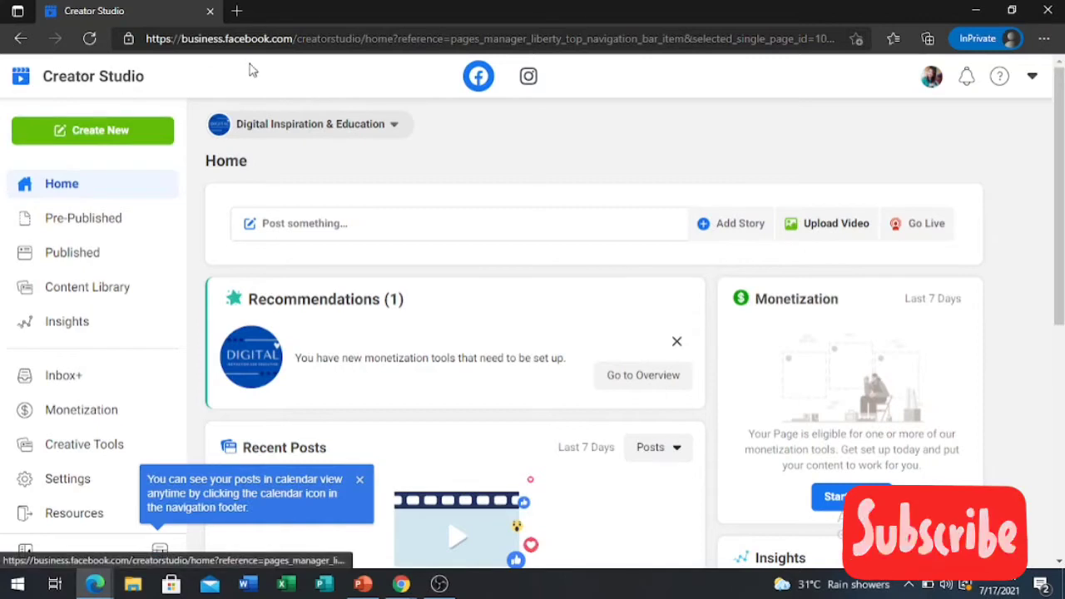
left_click(841, 228)
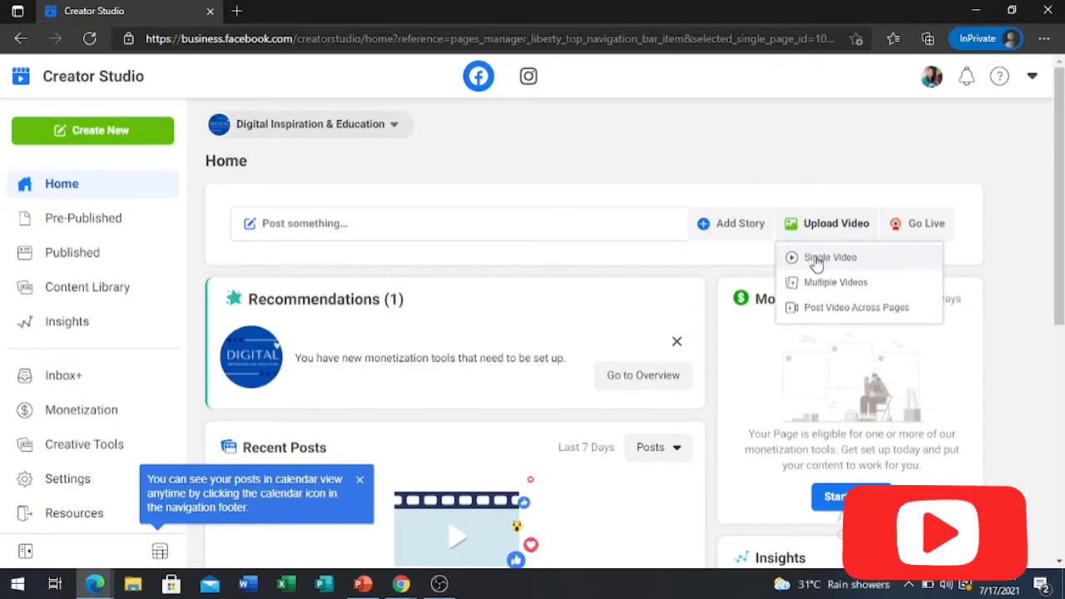
left_click(819, 258)
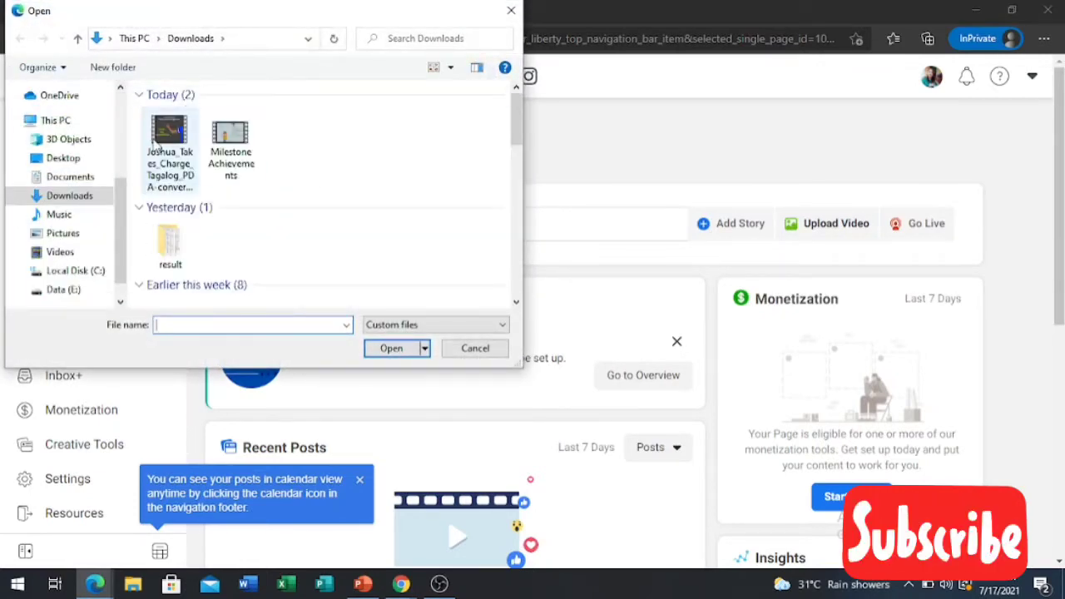
left_click(155, 145)
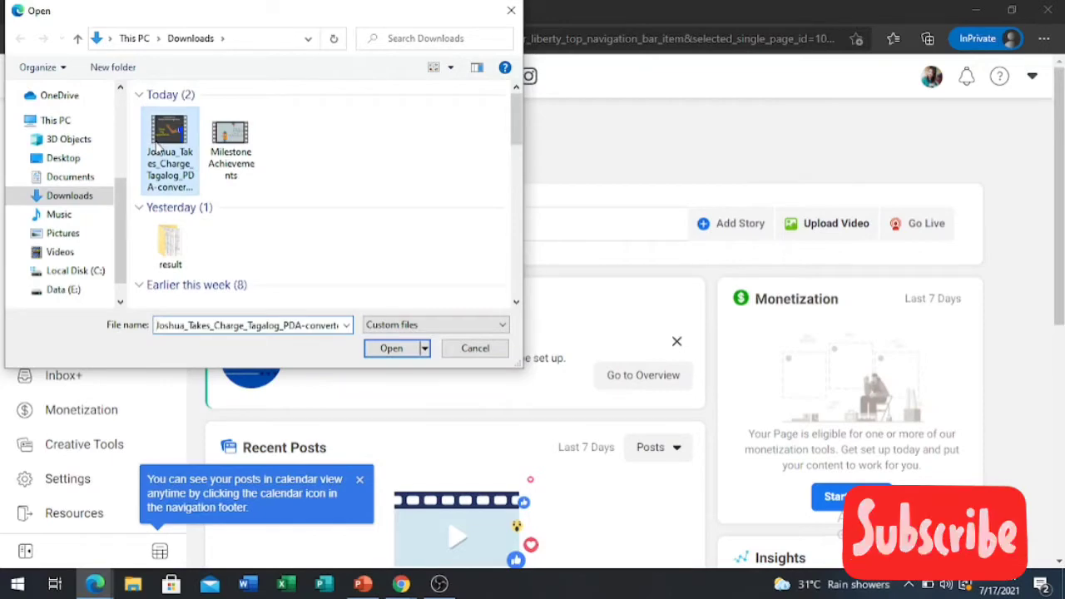
left_click(399, 349)
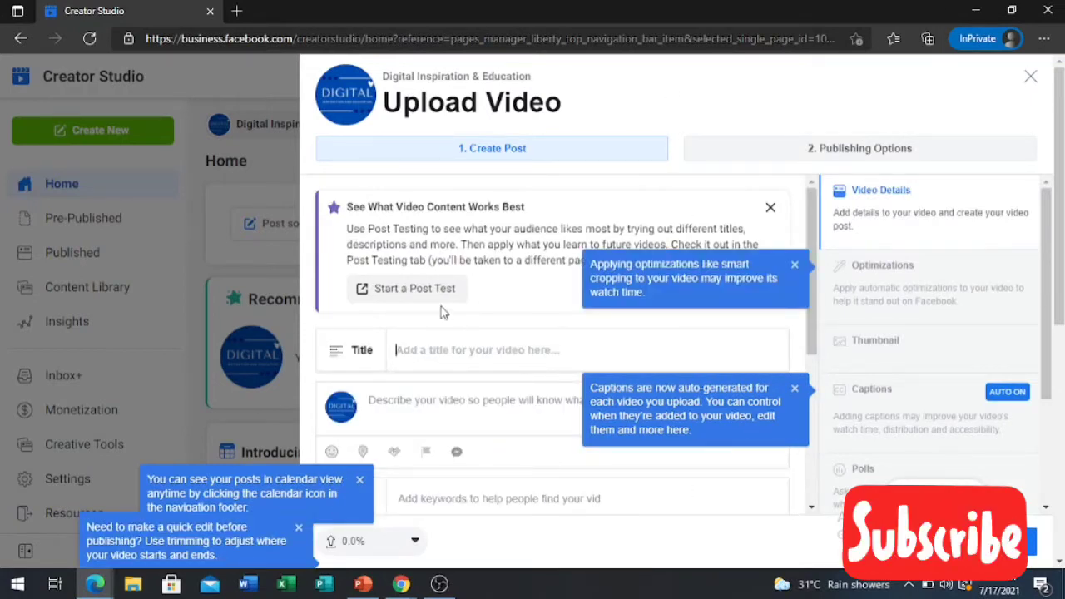
- Dismiss the optimizations tip and give the video the title "A Bible Story (Tagalog)"
scroll(441, 306, "down", 3)
scroll(441, 283, "up", 1)
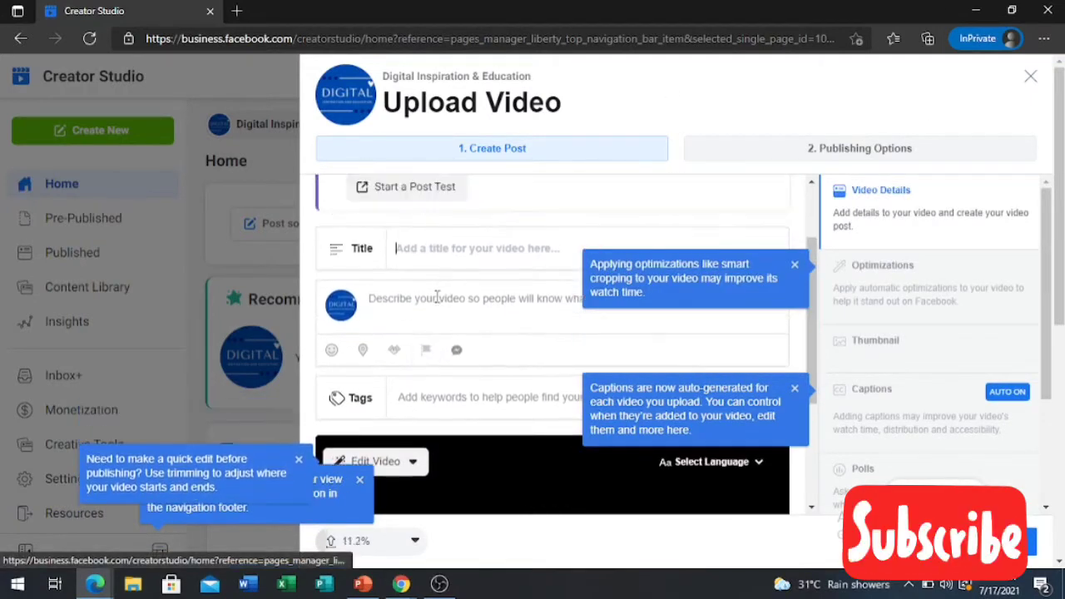
left_click(793, 266)
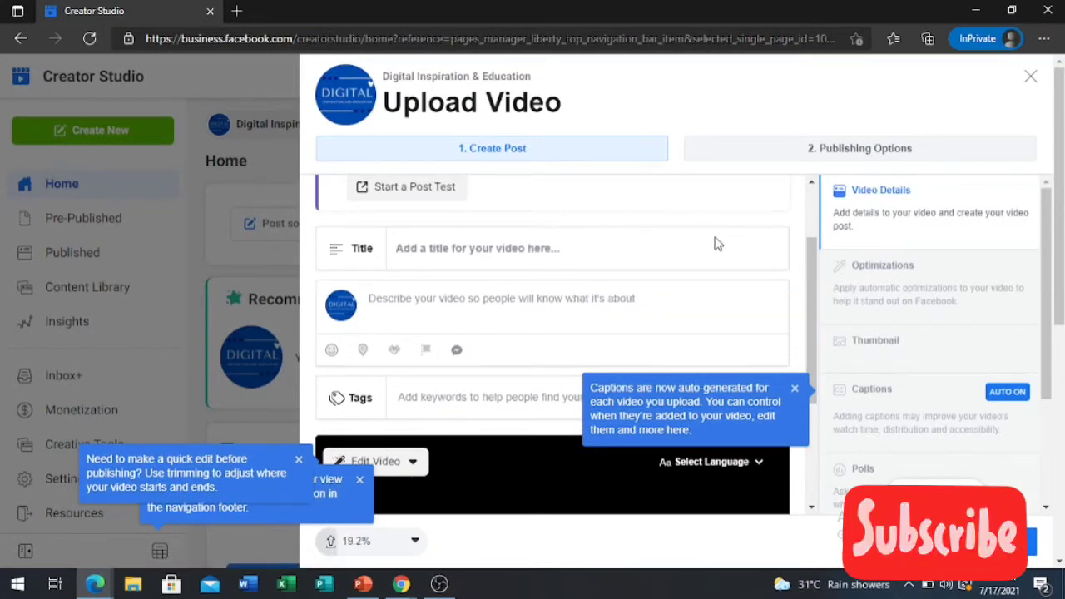
left_click(683, 250)
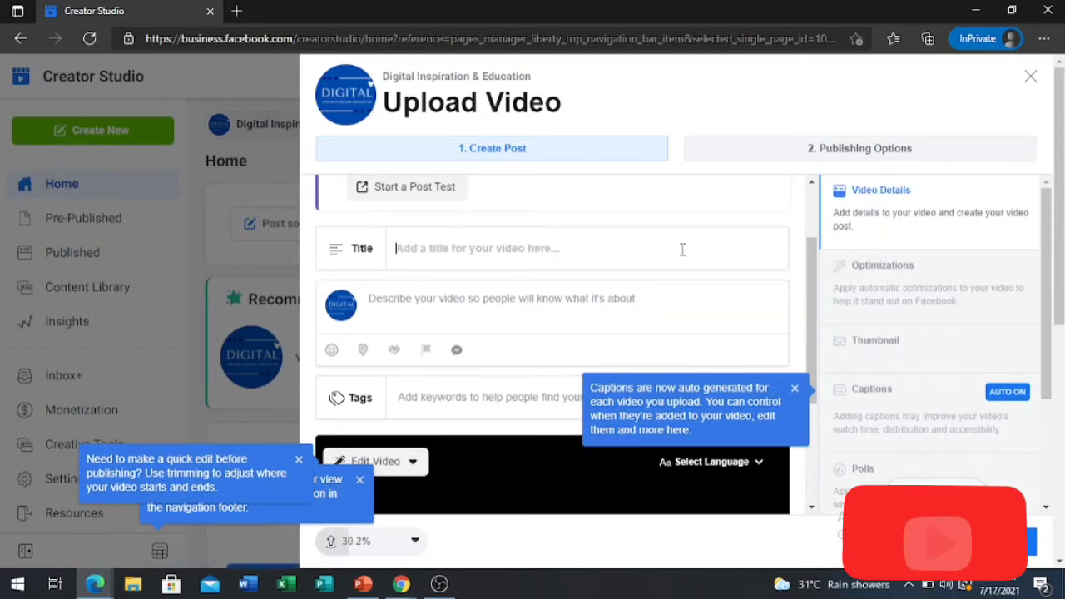
type("A")
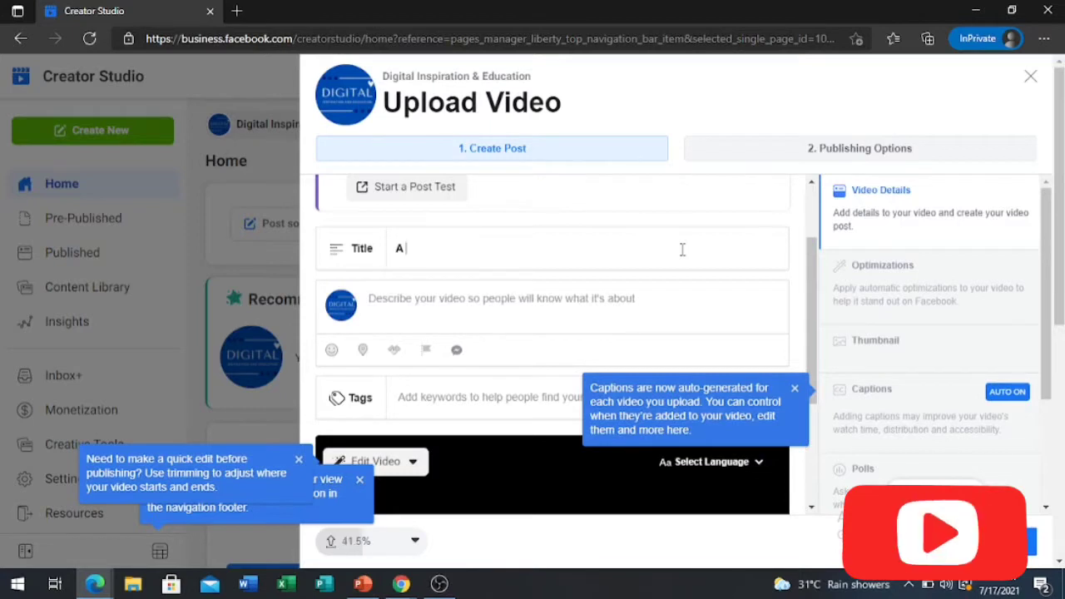
type(" Bible St")
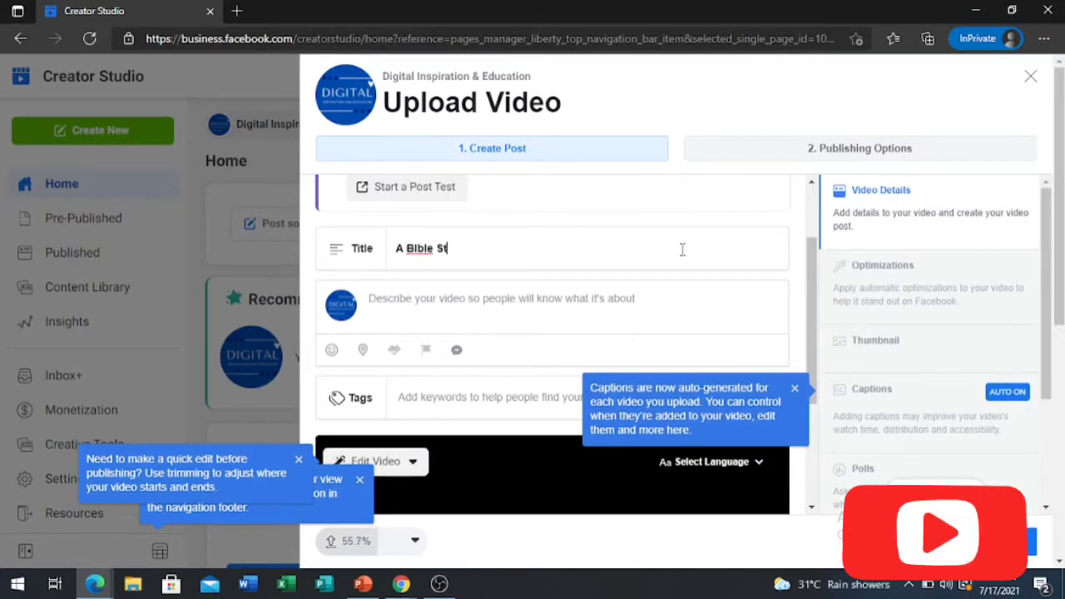
type("ory")
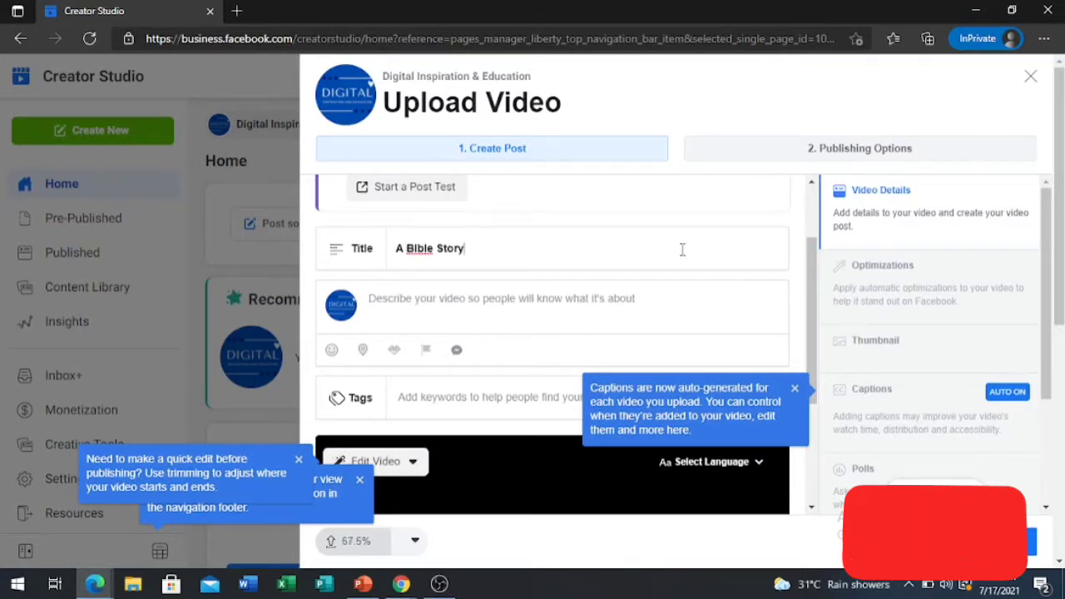
type(" (Tagalog)")
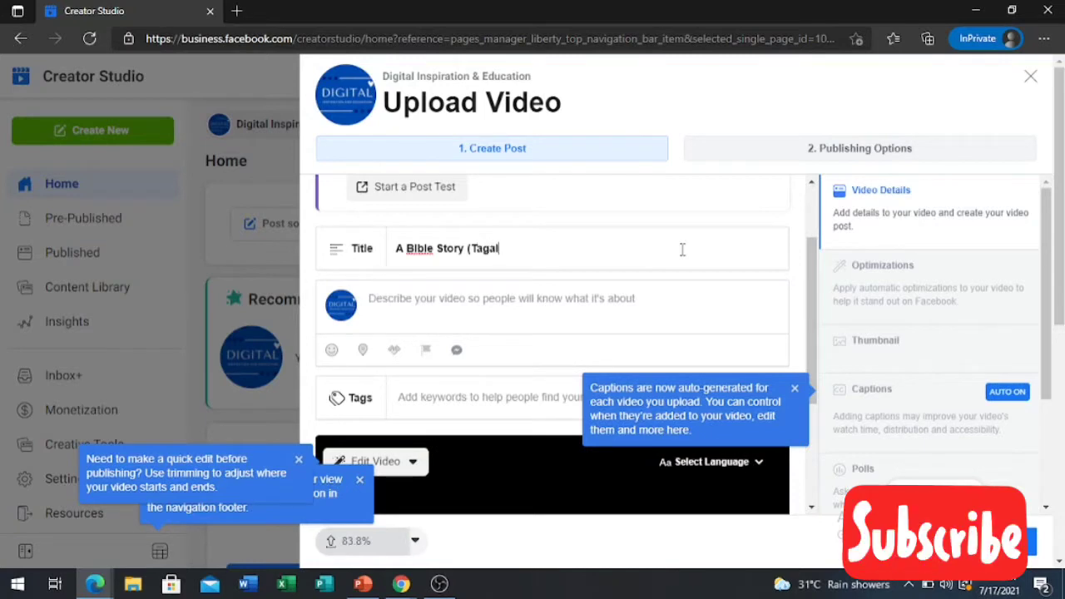
- Enter the video description "Ang kwentong ito ay tungkol sa buhay ni Joshua"
left_click(725, 333)
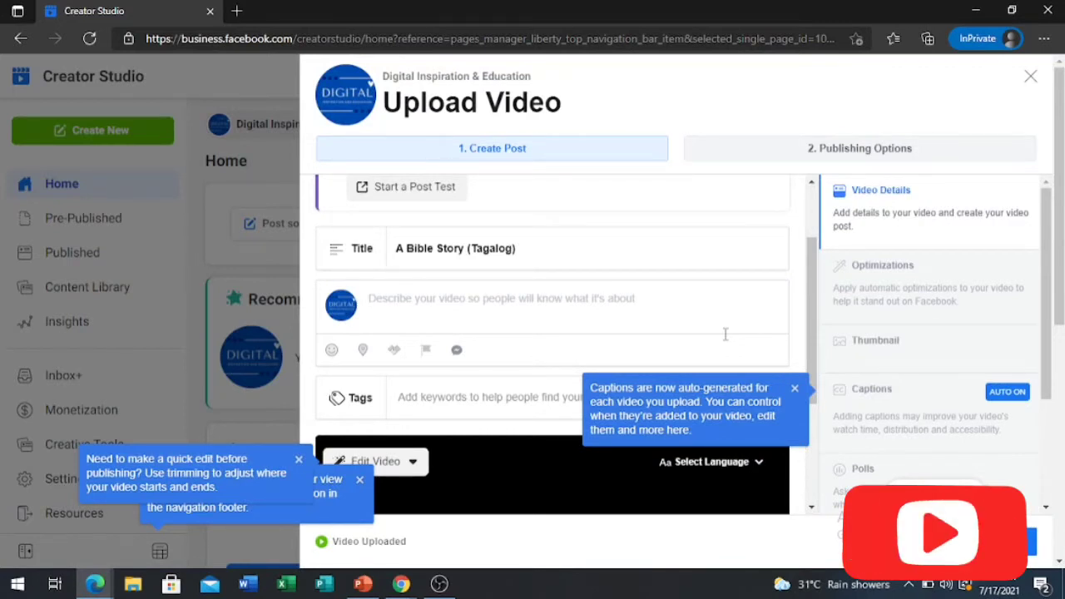
type("Thi so")
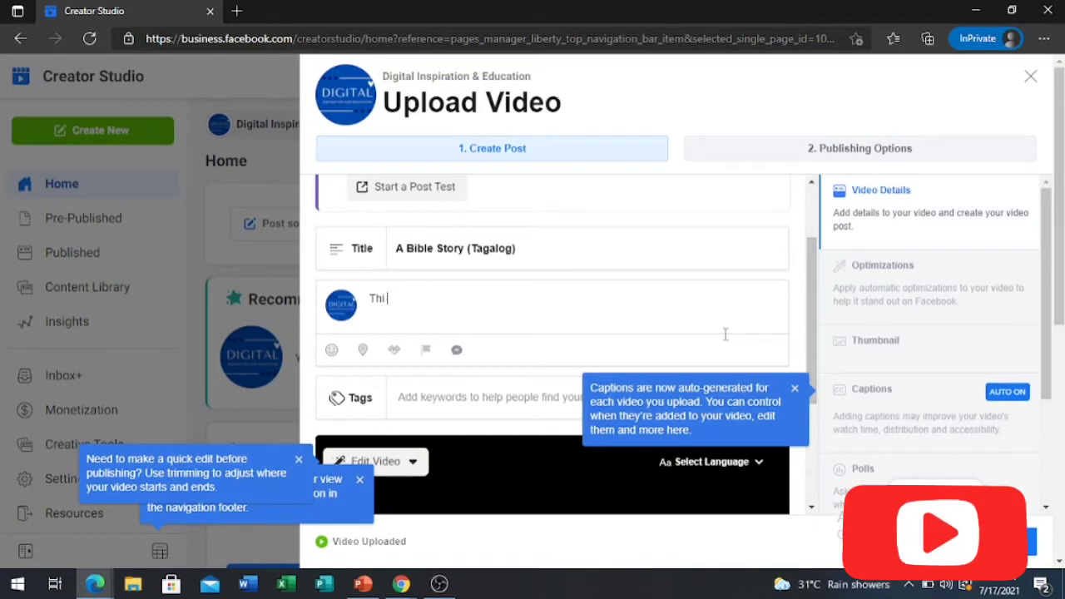
key("BackSpace")
key("BackSpace")
key("BackSpace")
key("BackSpace")
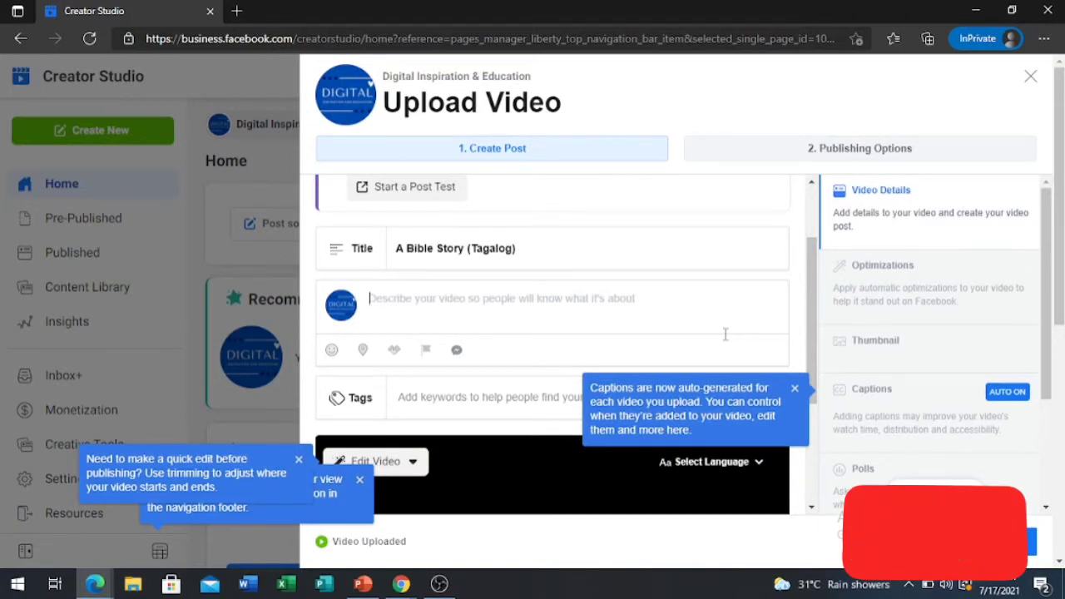
type("Ang kwento")
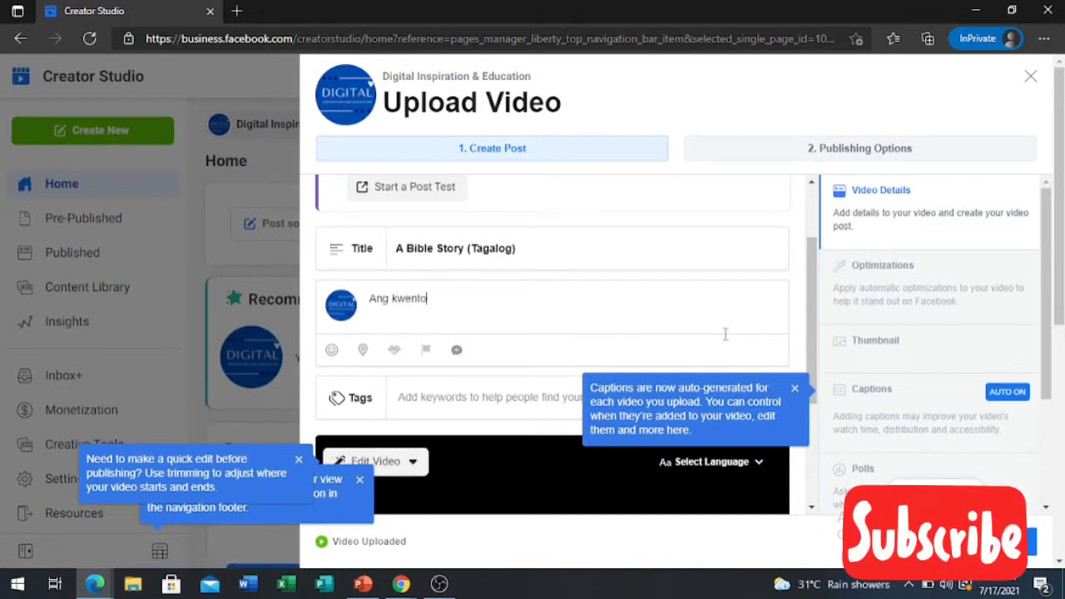
type("ng ito ay tungkol ")
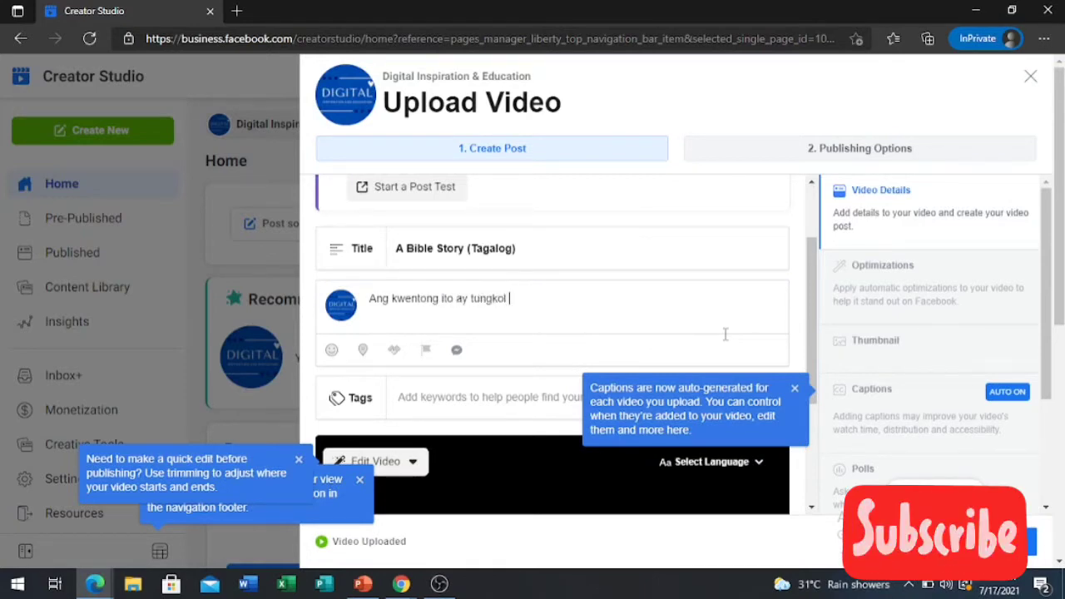
type("sa buhay ni ")
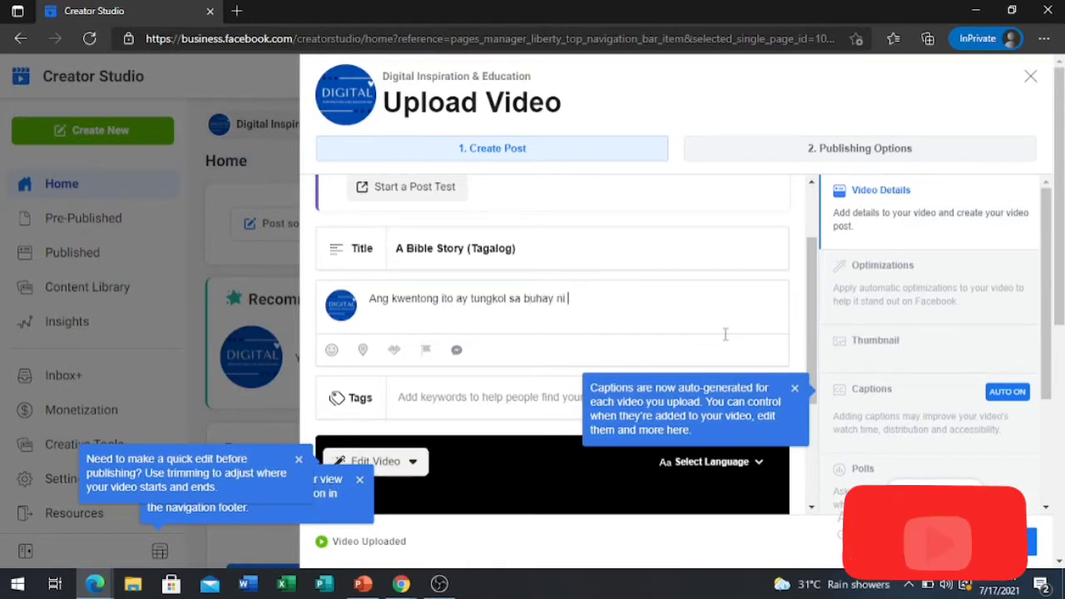
type("Jos")
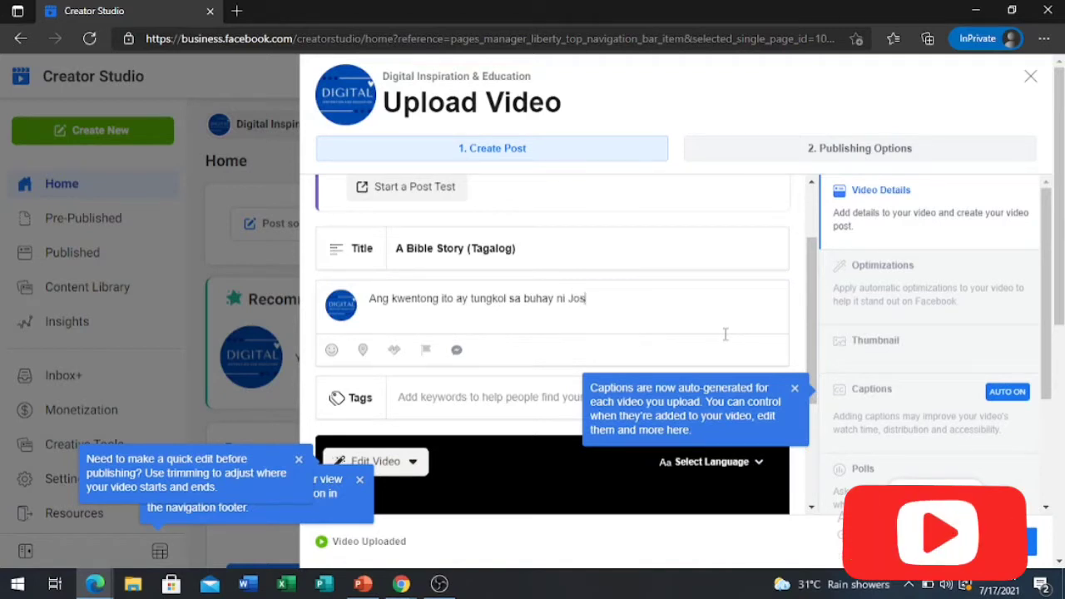
type("hua")
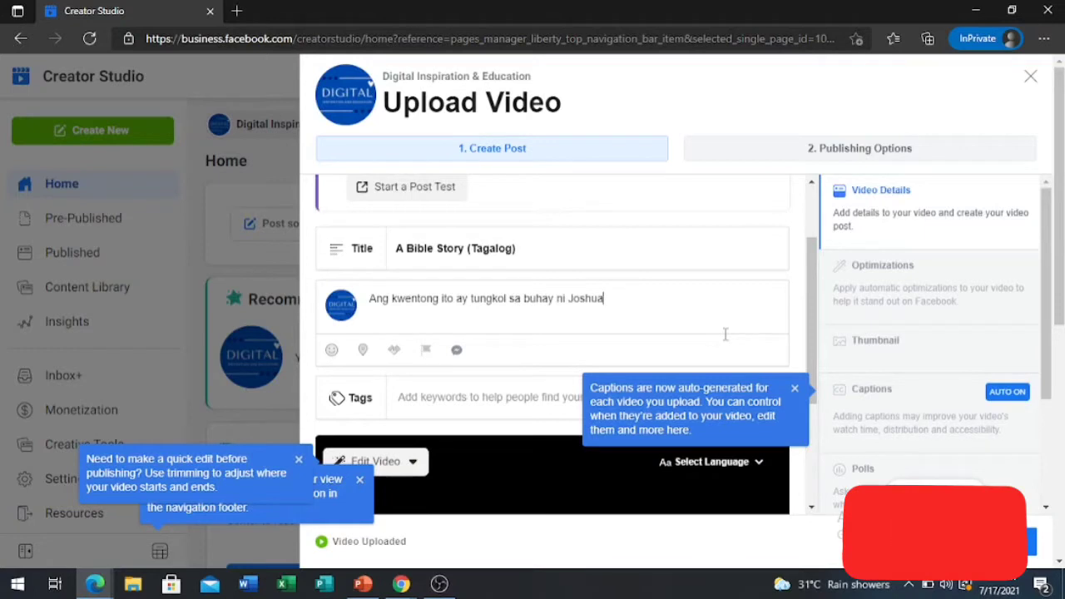
- Dismiss the captions tip and start adding a custom image as the video's thumbnail
left_click(794, 389)
scroll(725, 401, "down", 2)
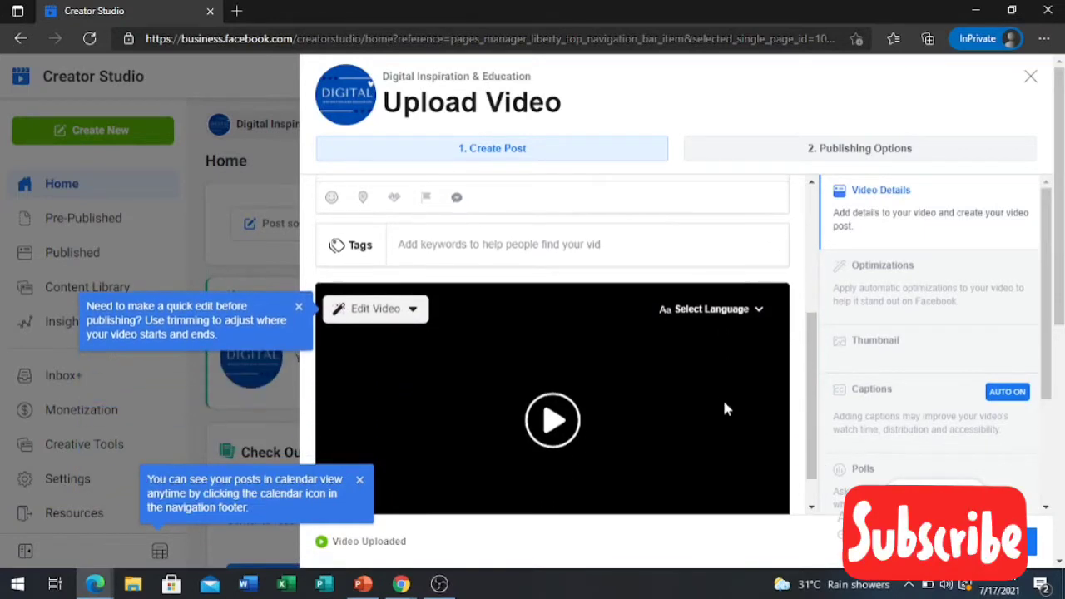
scroll(722, 406, "down", 4)
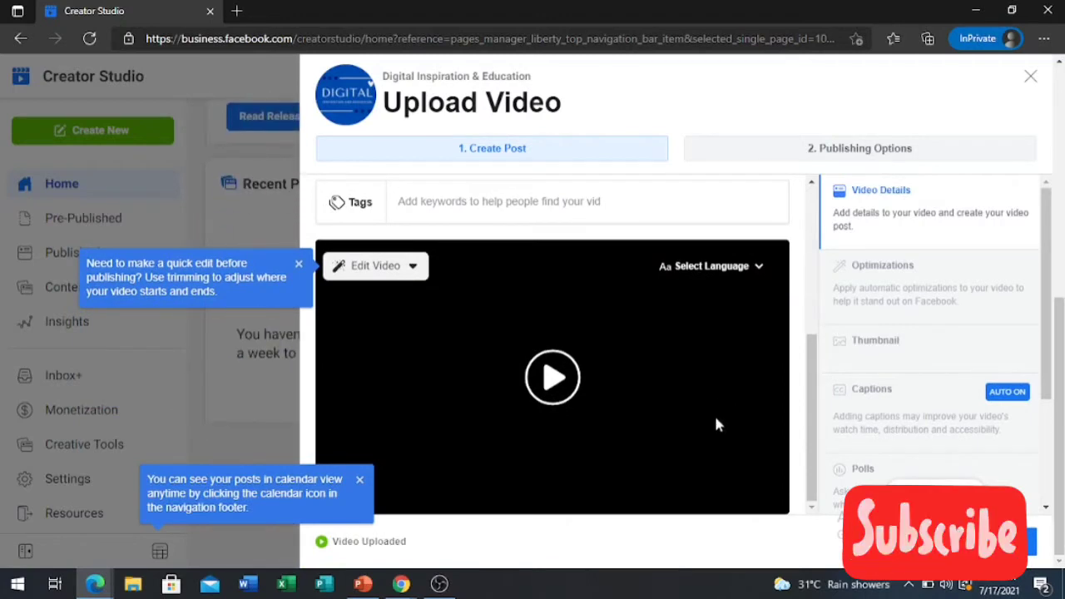
left_click(846, 350)
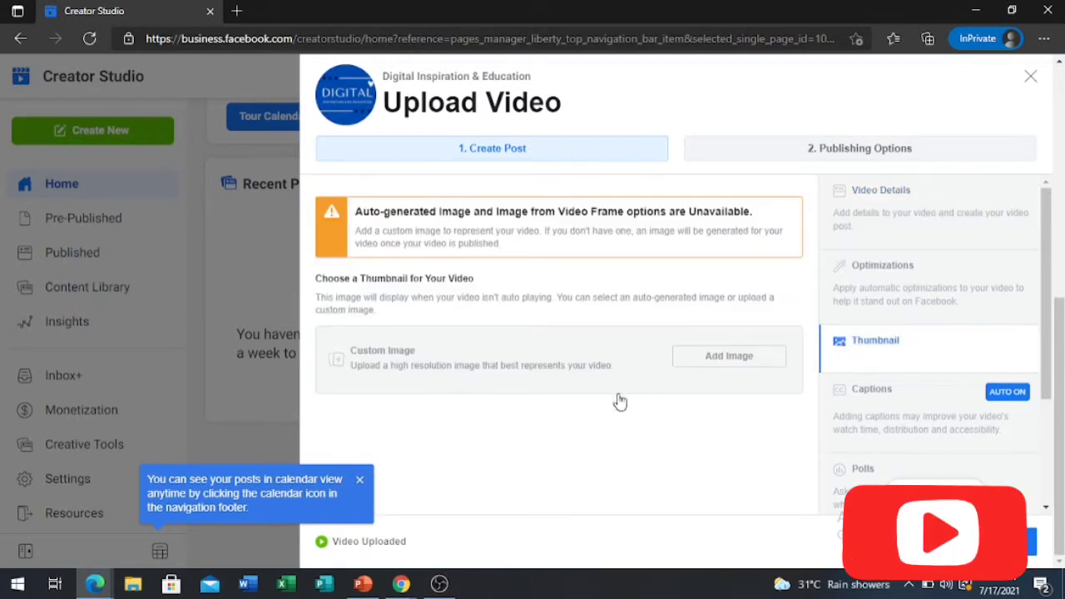
left_click(706, 358)
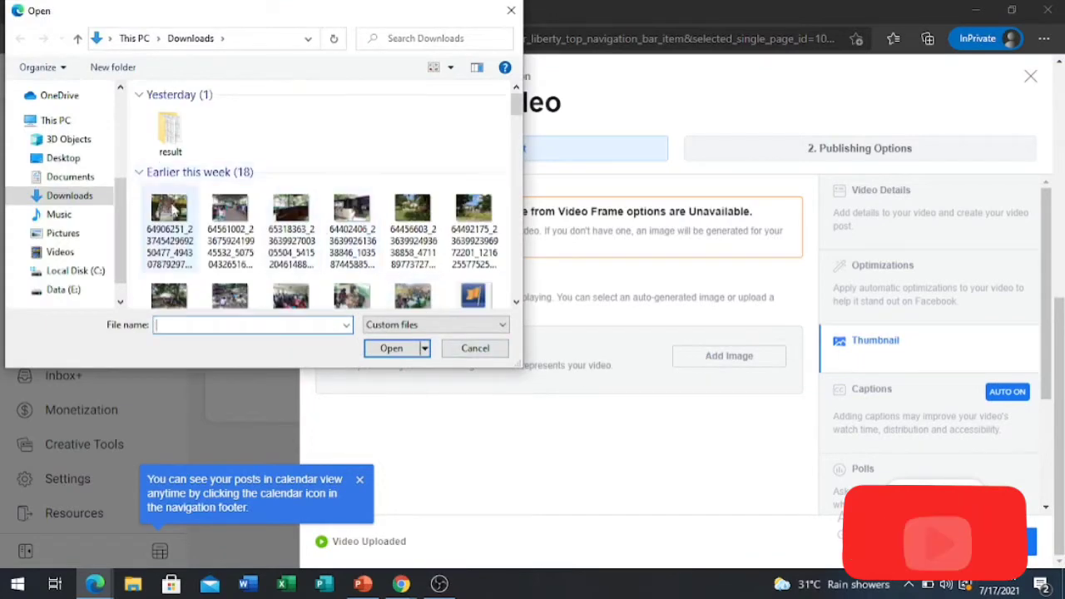
- Look through the Documents folder for a suitable thumbnail image
left_click(77, 181)
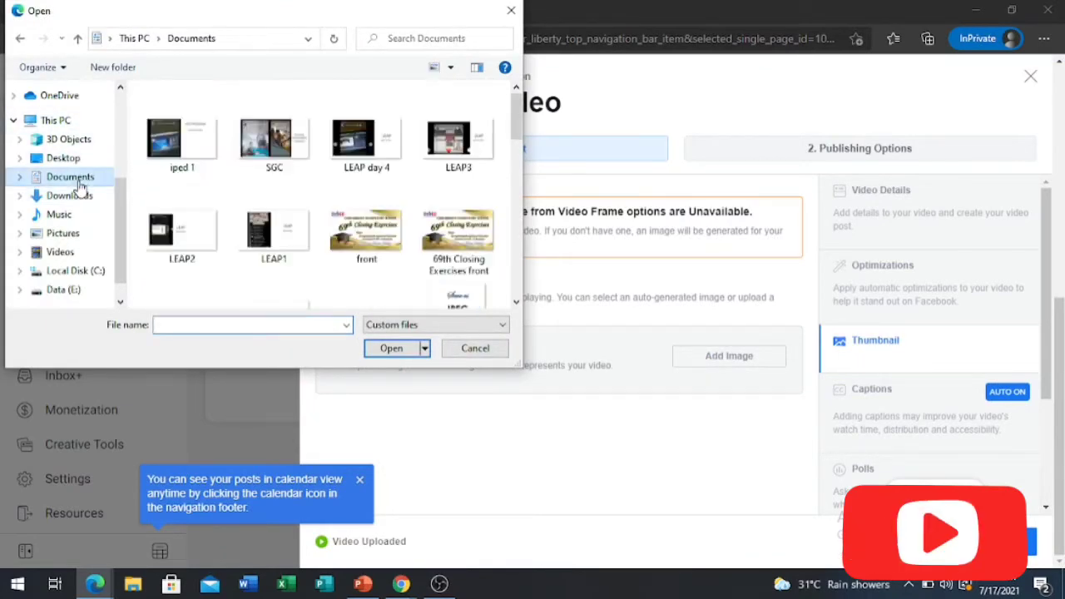
scroll(194, 217, "down", 1)
scroll(194, 204, "down", 4)
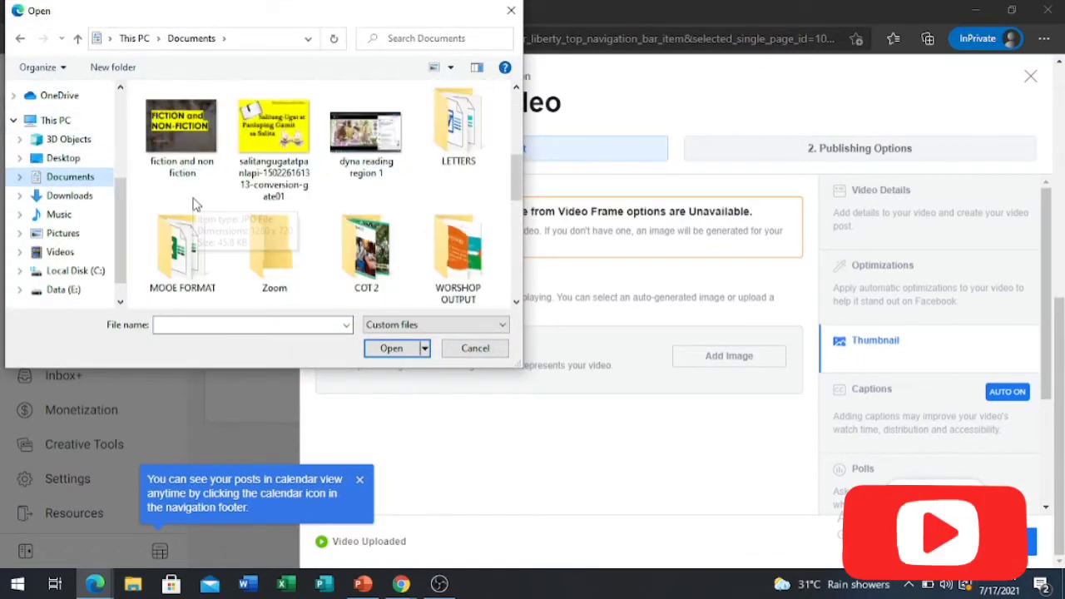
scroll(194, 204, "down", 8)
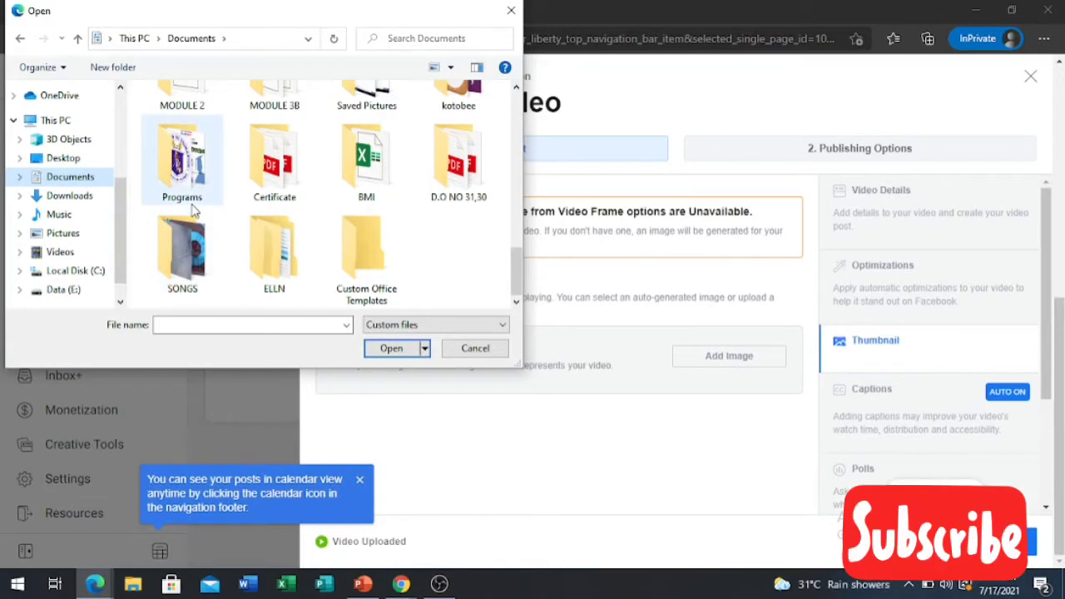
scroll(191, 210, "up", 1)
scroll(192, 210, "up", 10)
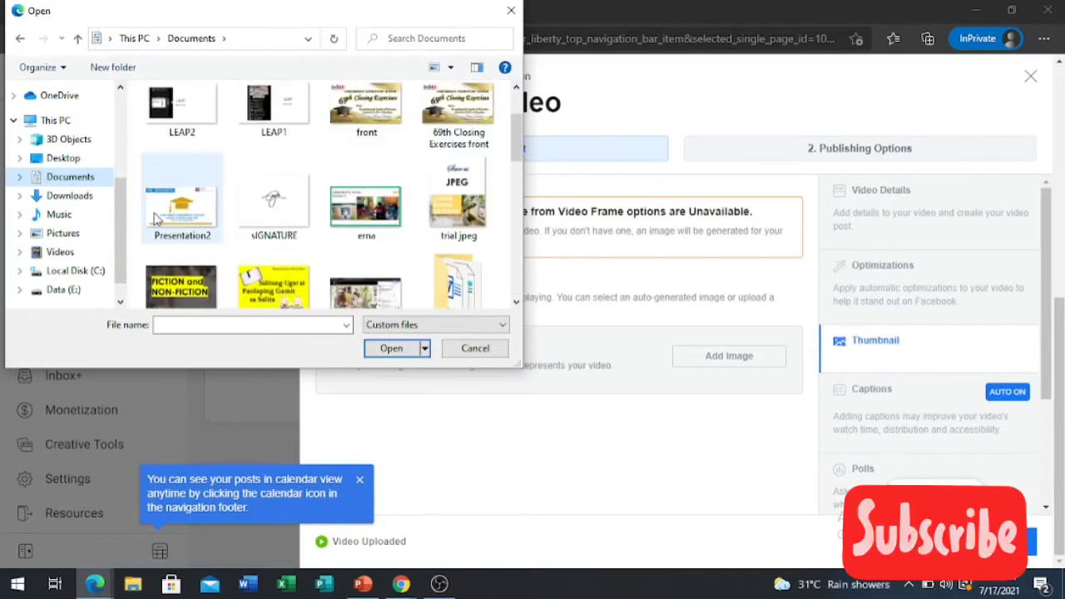
- Use boy-and-girl-cleaning-the-house-vector-18009843 from the Pictures folder as the thumbnail, and continue to the publishing options
left_click(64, 233)
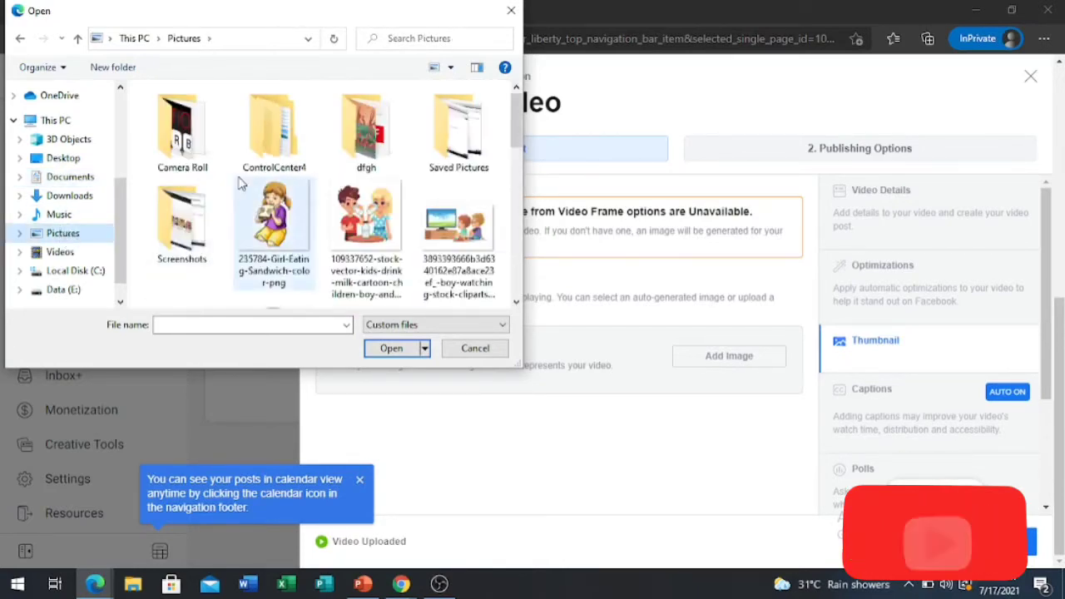
scroll(287, 231, "down", 3)
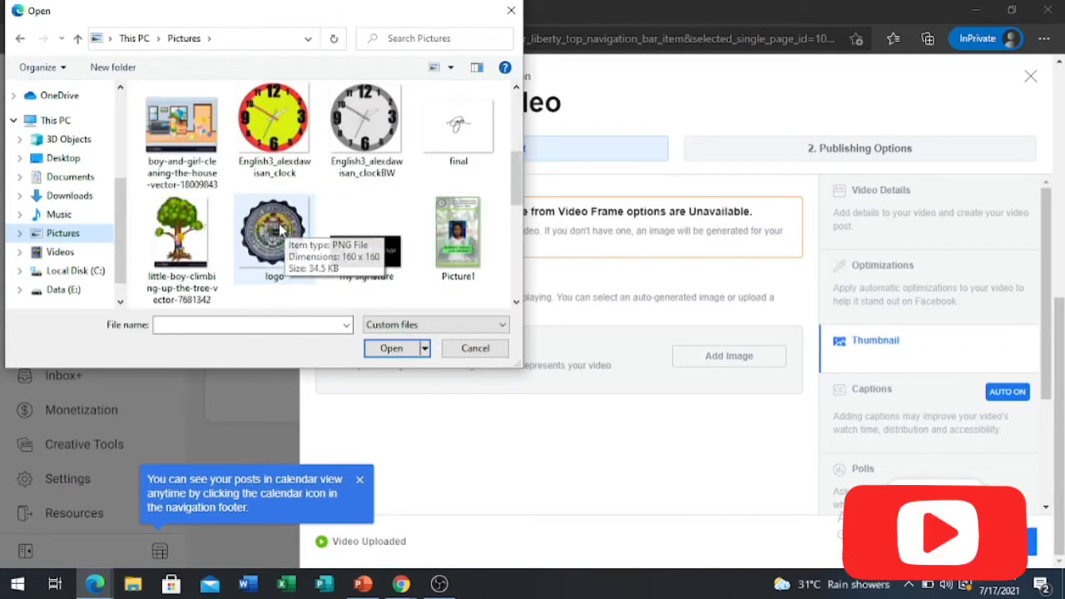
scroll(210, 233, "down", 2)
scroll(209, 233, "up", 4)
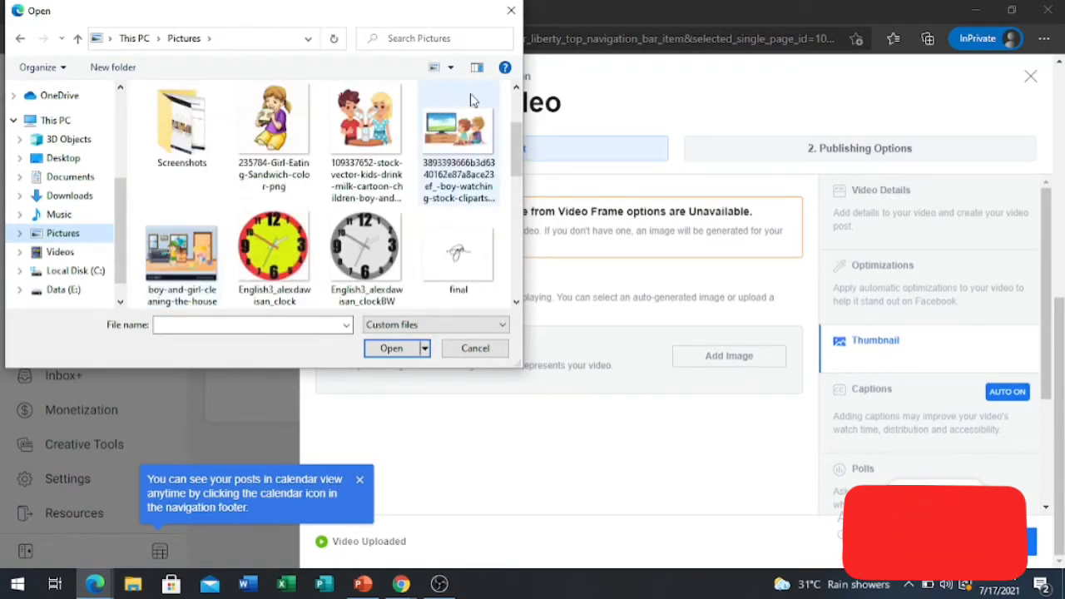
left_click(171, 261)
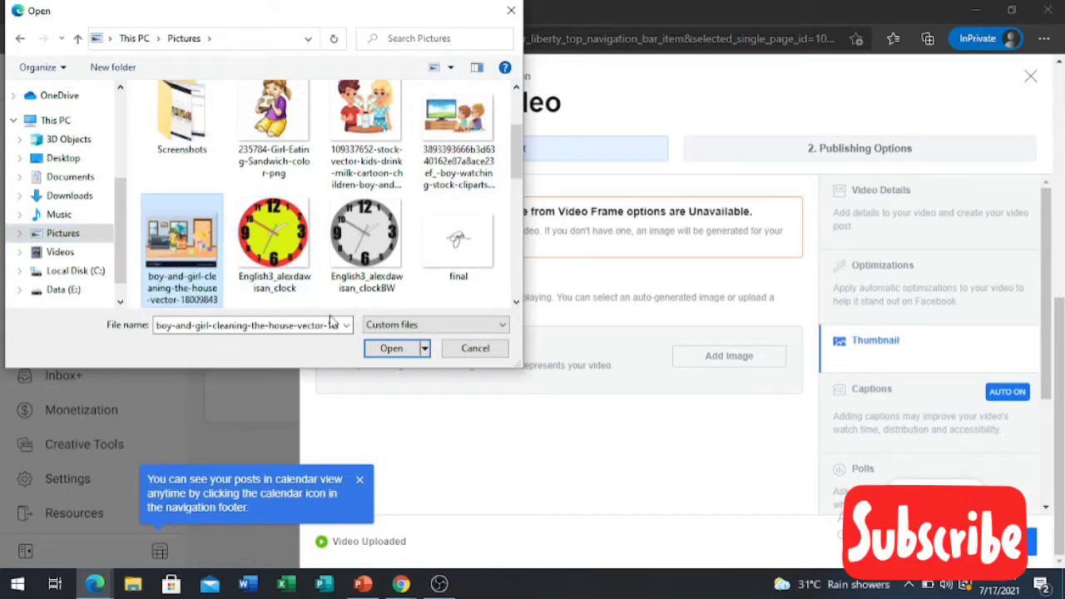
left_click(390, 349)
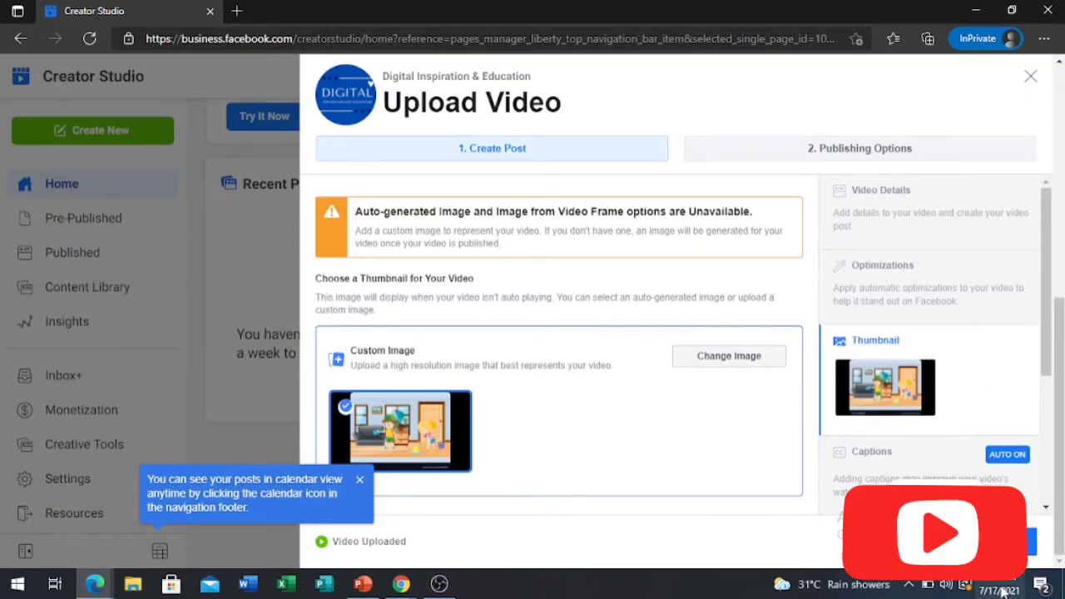
left_click(1030, 540)
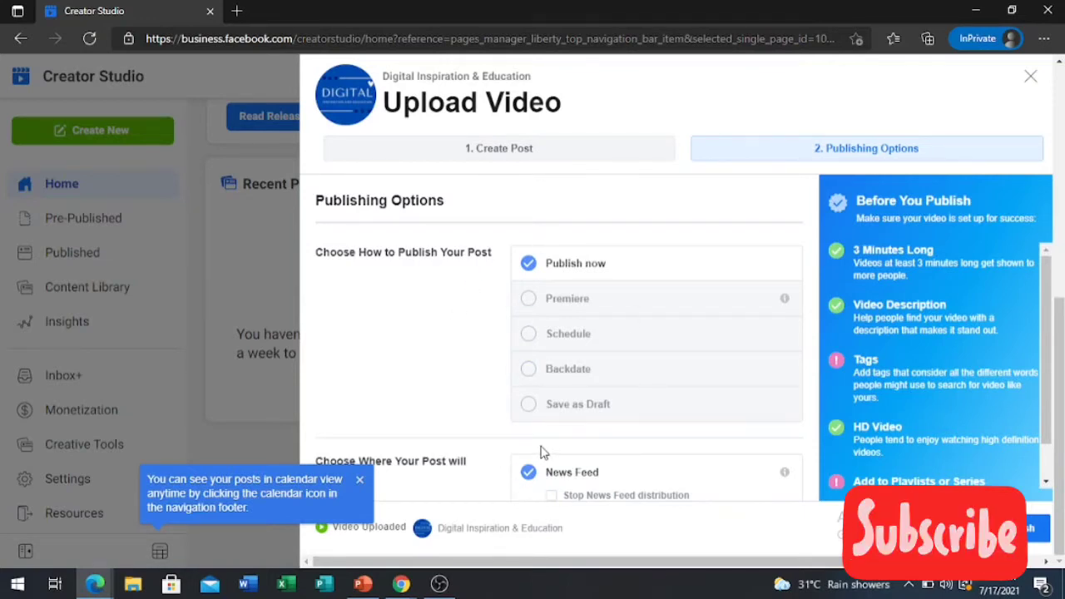
- Choose Premiere as the way to publish the post, after trying Schedule, and turn off creating an online event
left_click(529, 335)
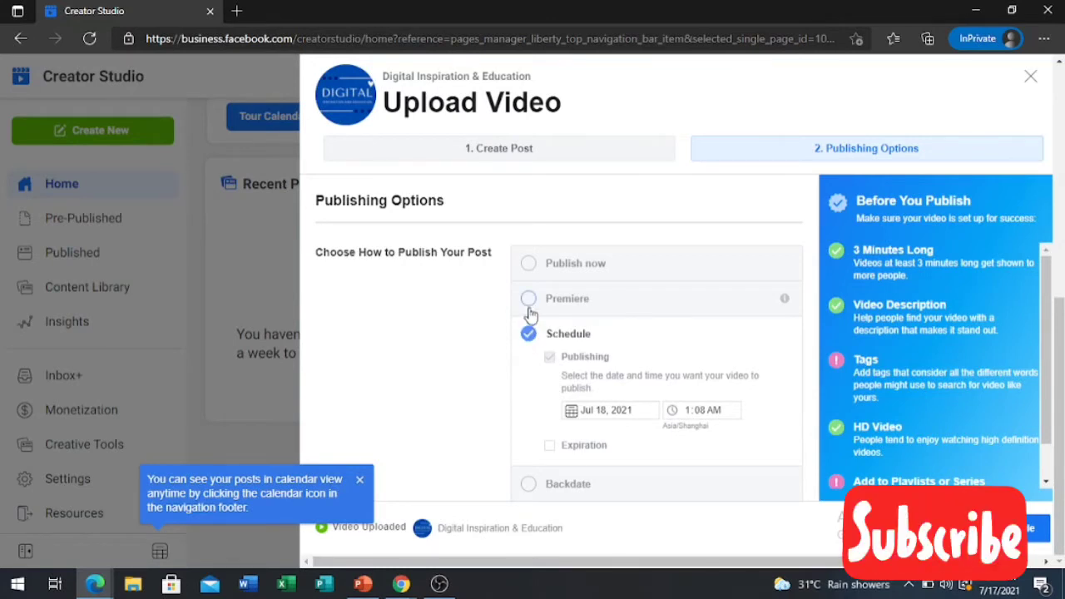
left_click(530, 301)
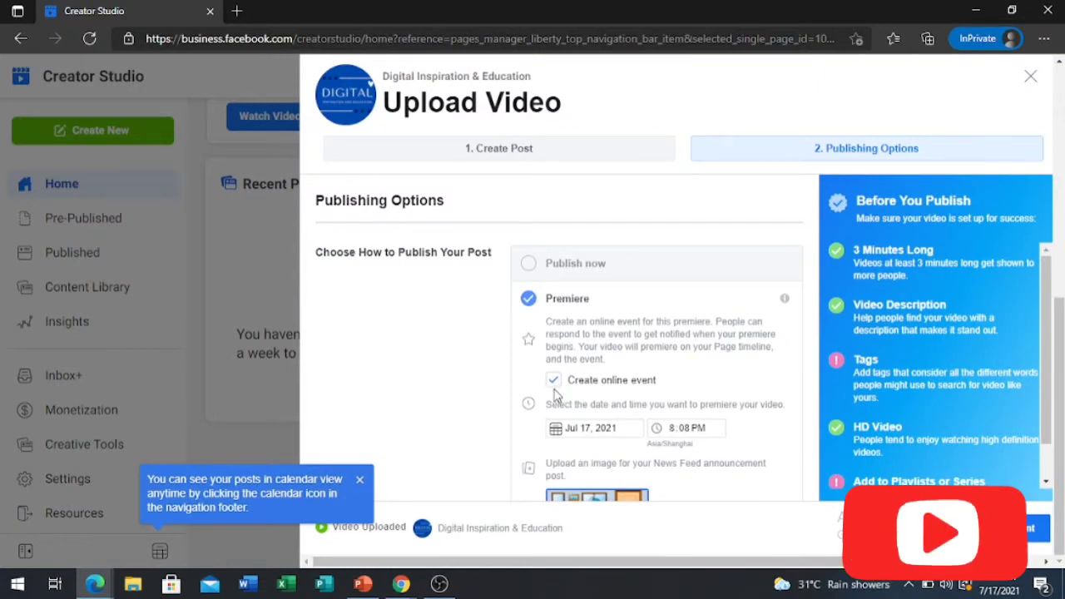
scroll(556, 395, "down", 1)
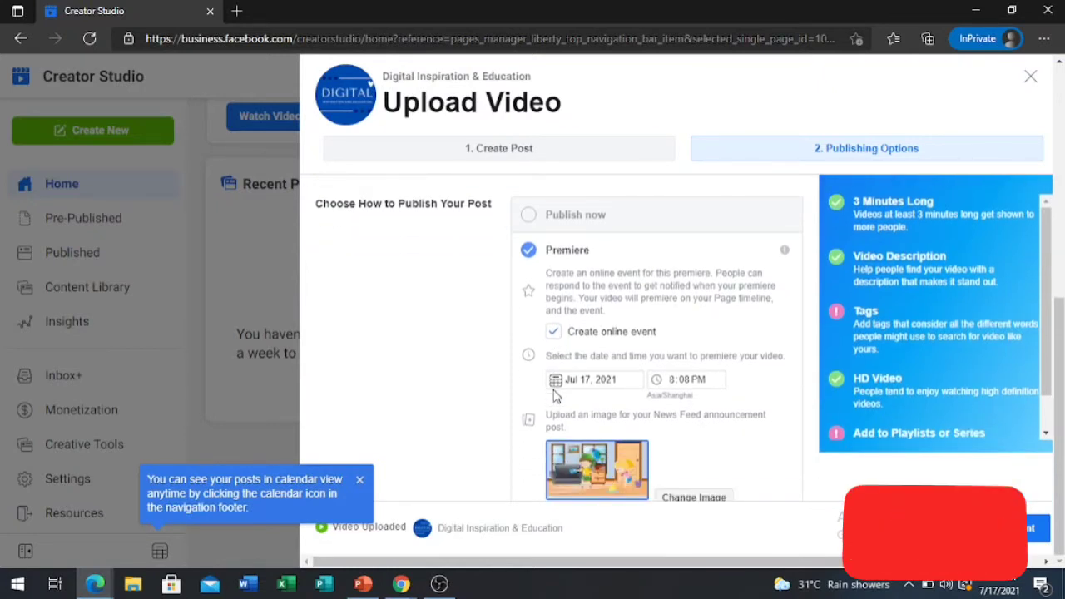
scroll(556, 395, "down", 2)
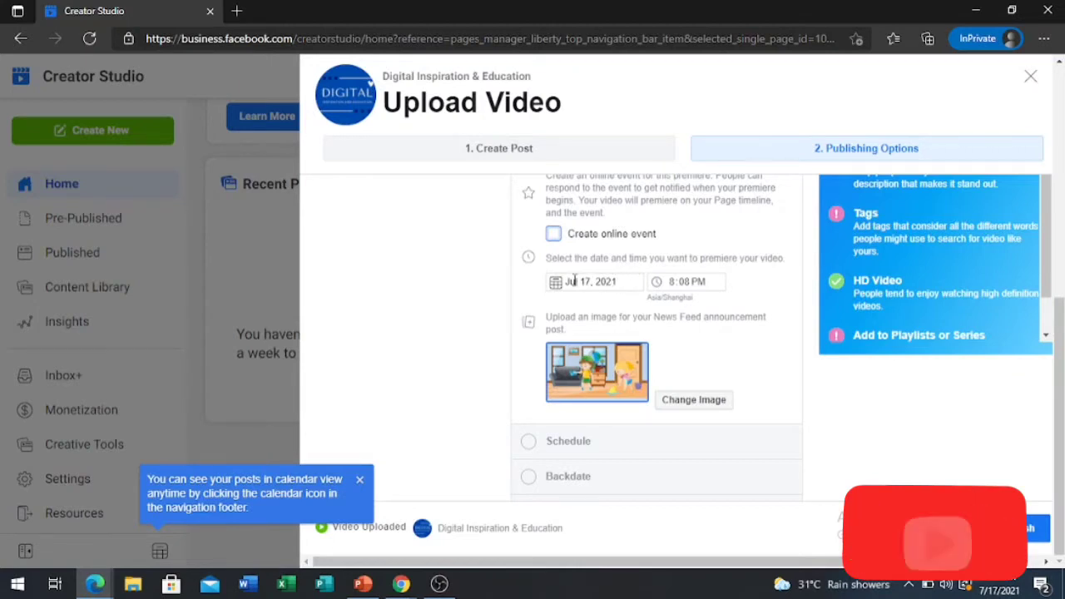
- Set the premiere date to July 18, 2021 and its time to 8:00 AM
left_click(562, 282)
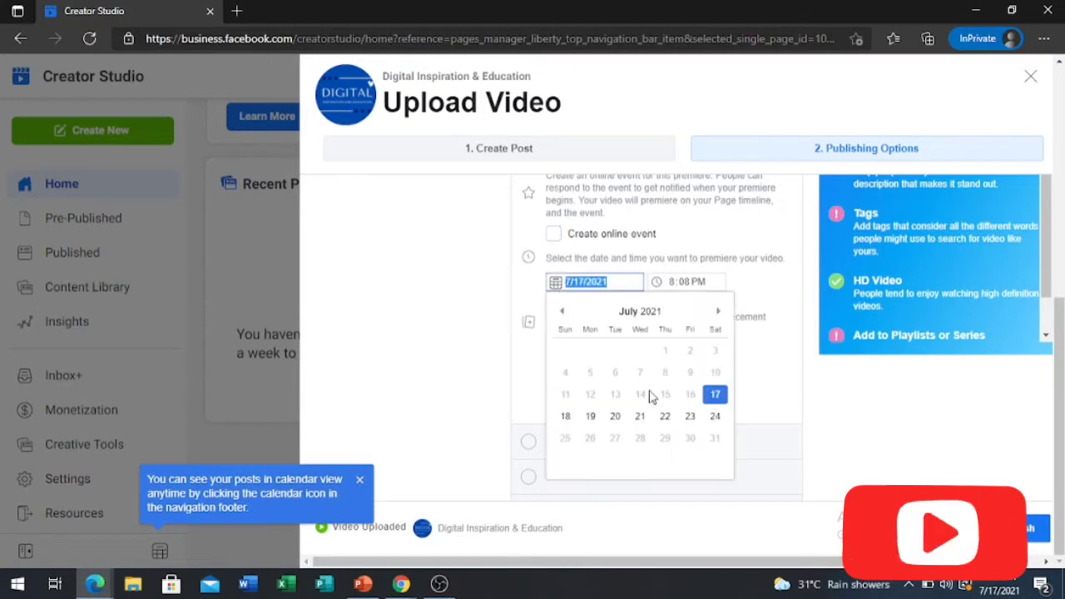
left_click(565, 416)
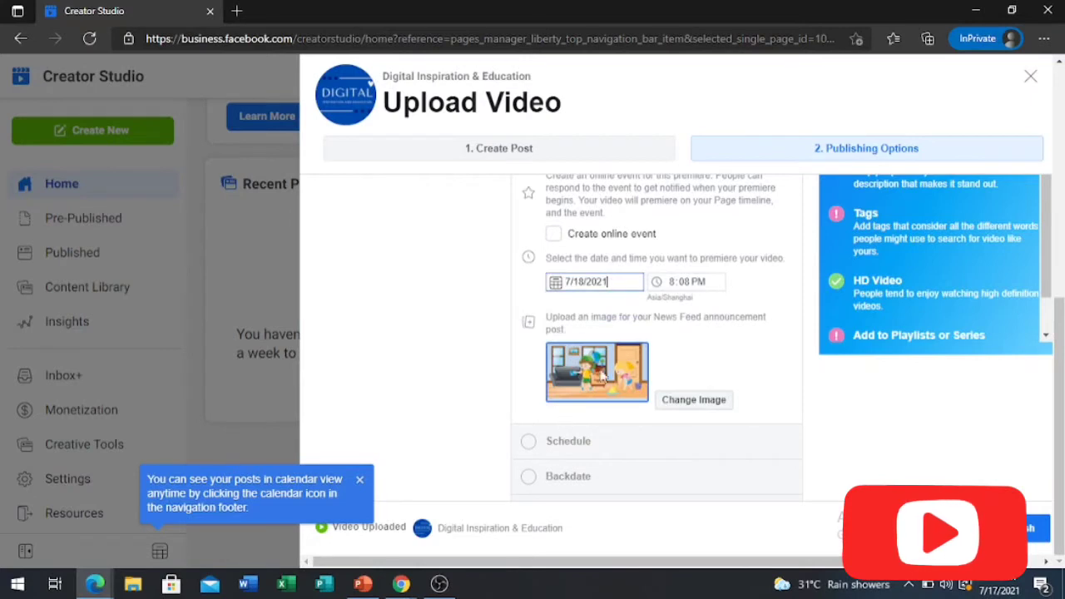
left_click(684, 283)
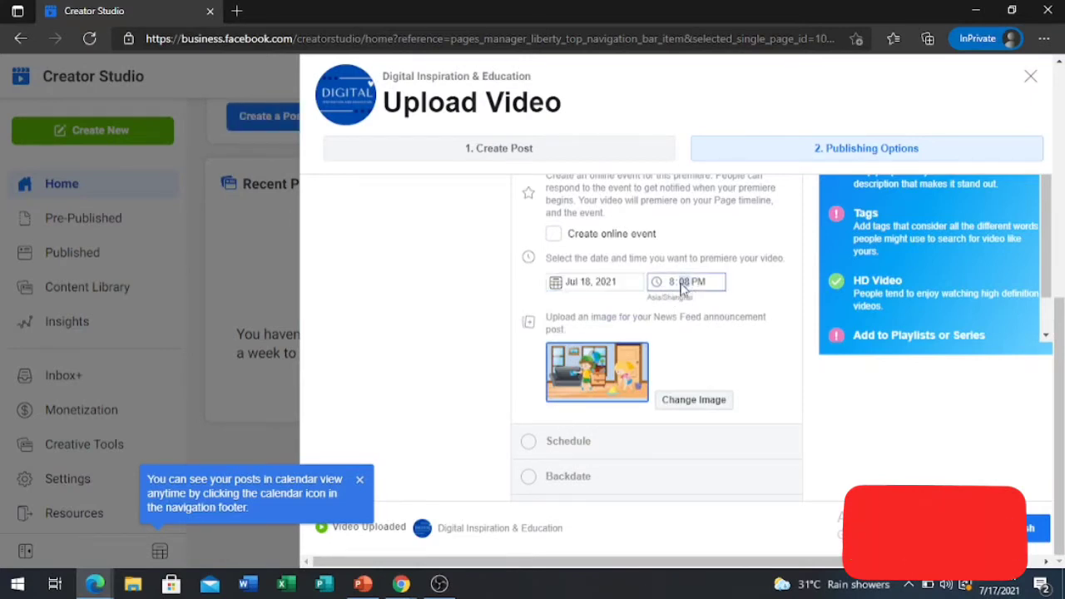
left_click(680, 285)
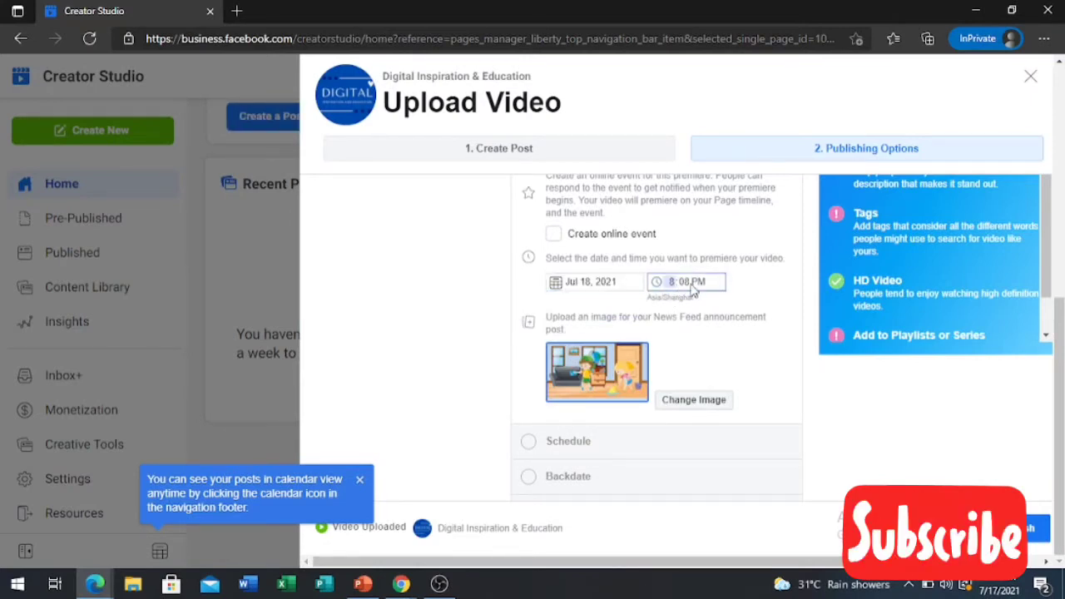
left_click(685, 285)
type("00")
left_click(701, 285)
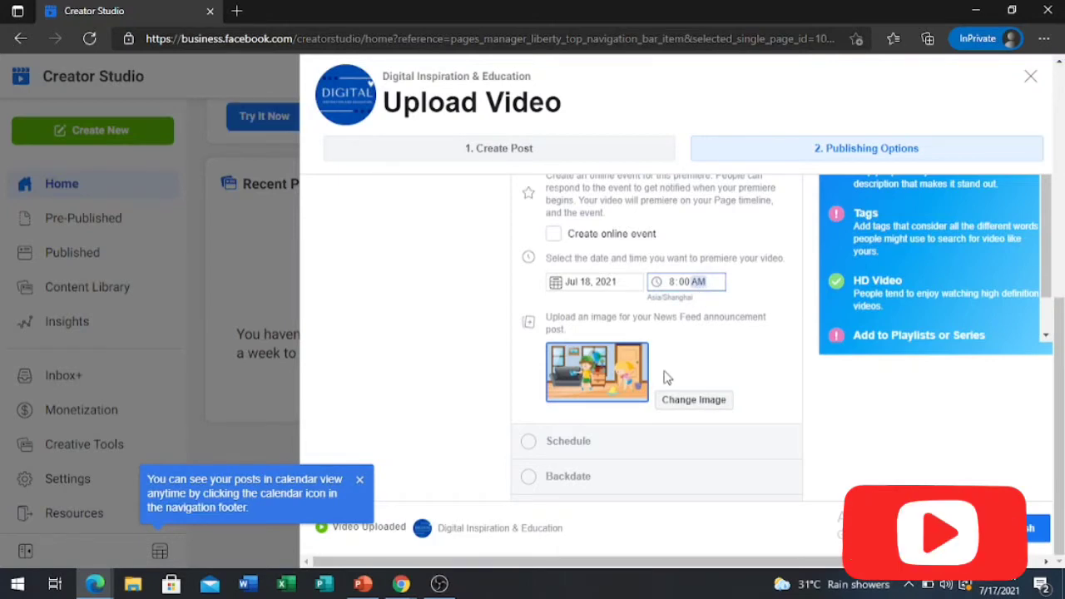
- Change the premiere date to July 17, 2021 and its time to 5:30 PM
scroll(666, 374, "up", 1)
scroll(665, 372, "up", 1)
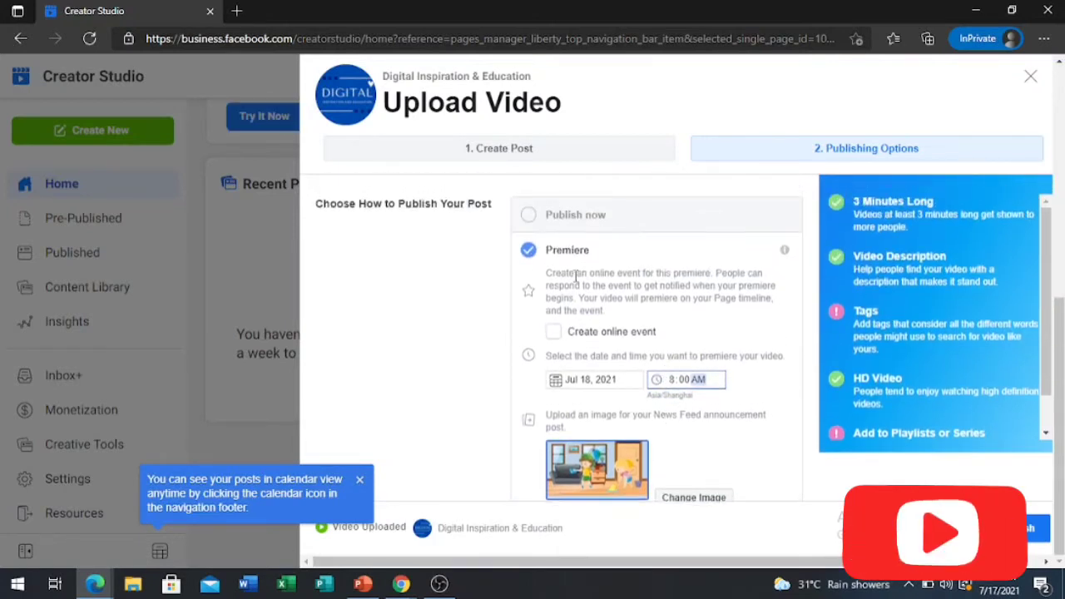
scroll(575, 277, "down", 3)
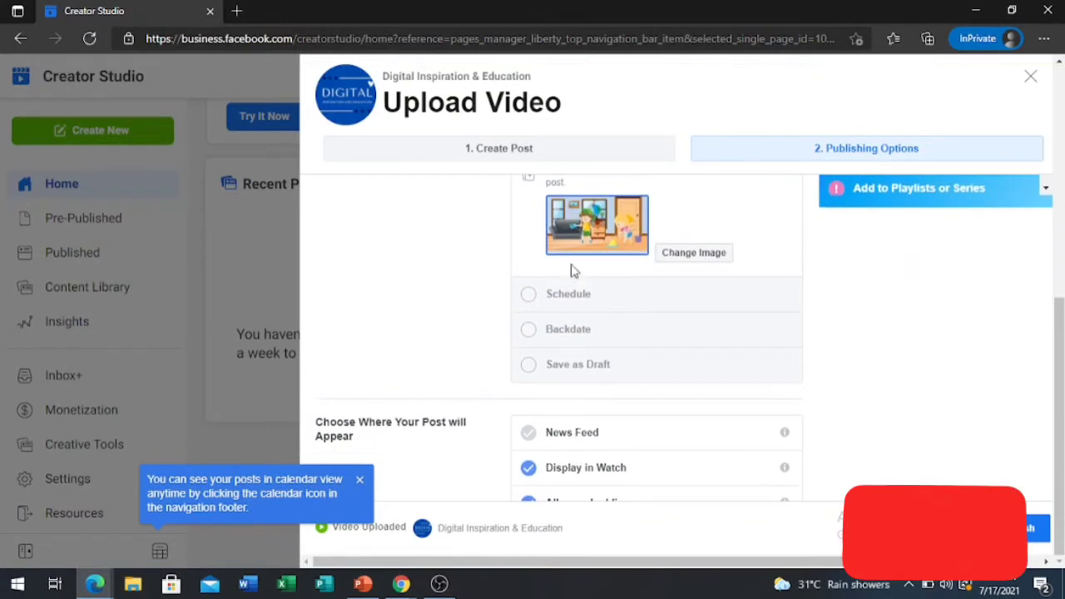
scroll(572, 271, "down", 1)
scroll(573, 271, "up", 4)
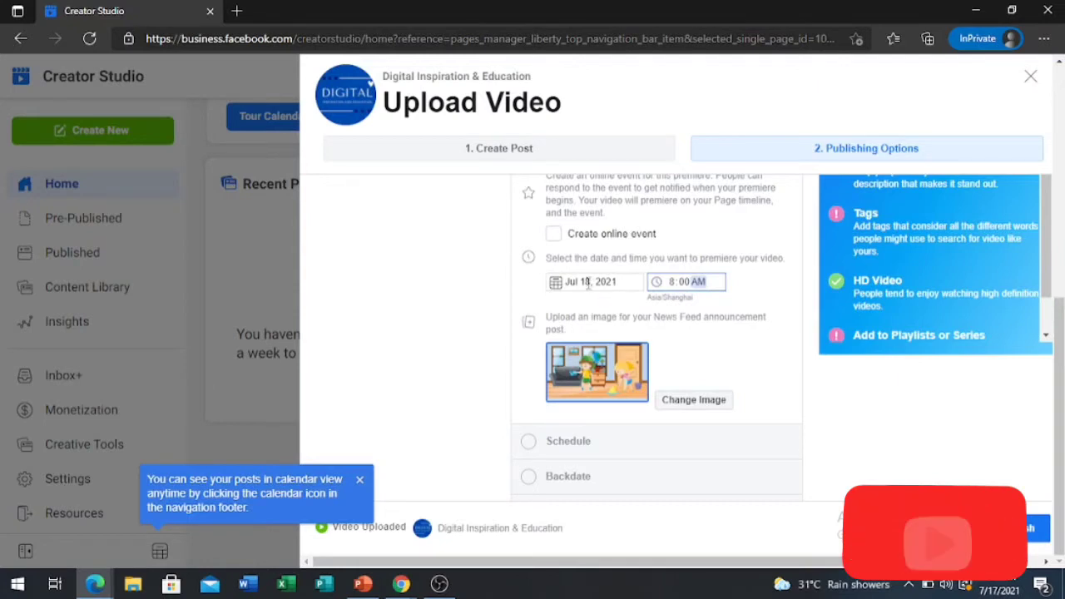
left_click(557, 284)
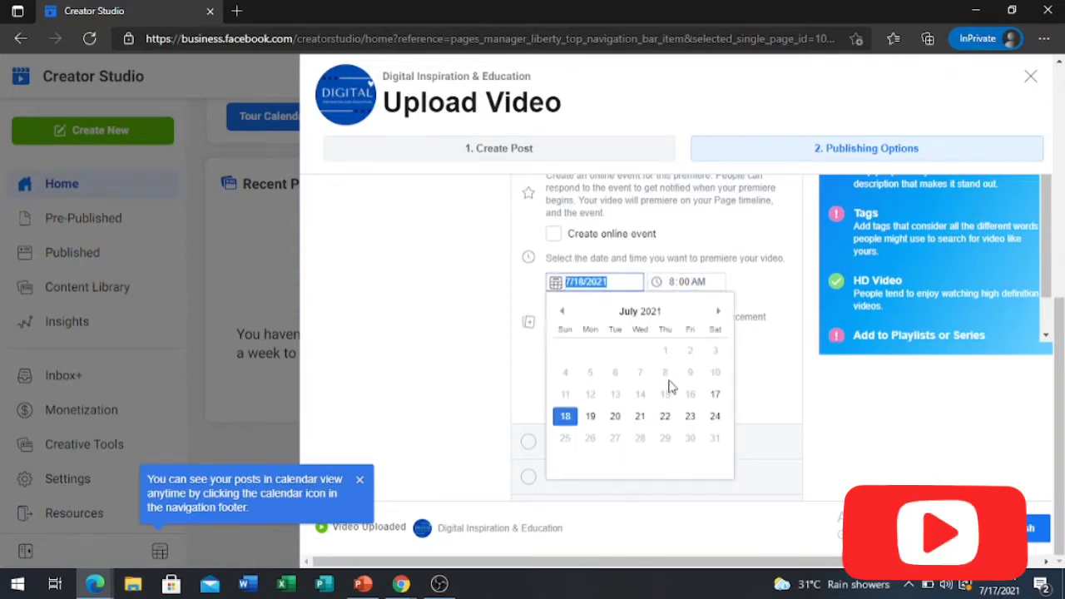
left_click(715, 394)
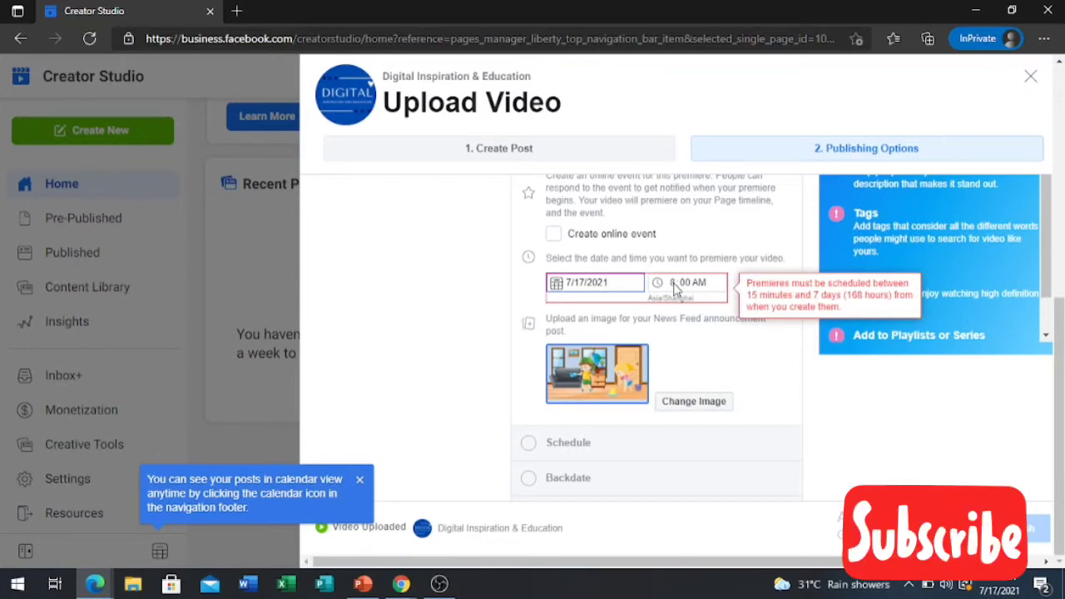
left_click(674, 283)
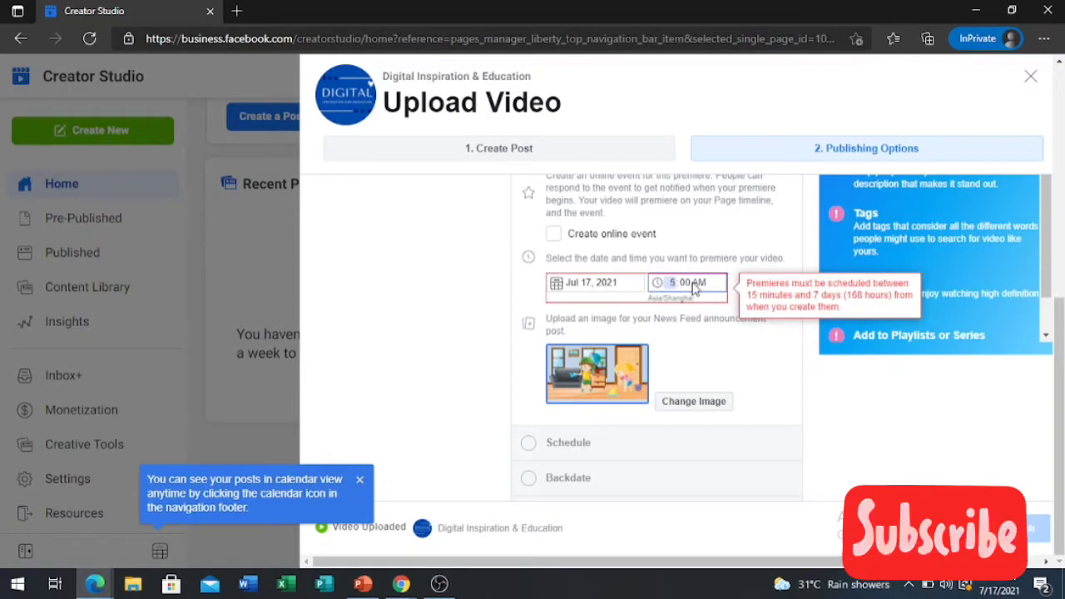
type("5")
left_click(684, 283)
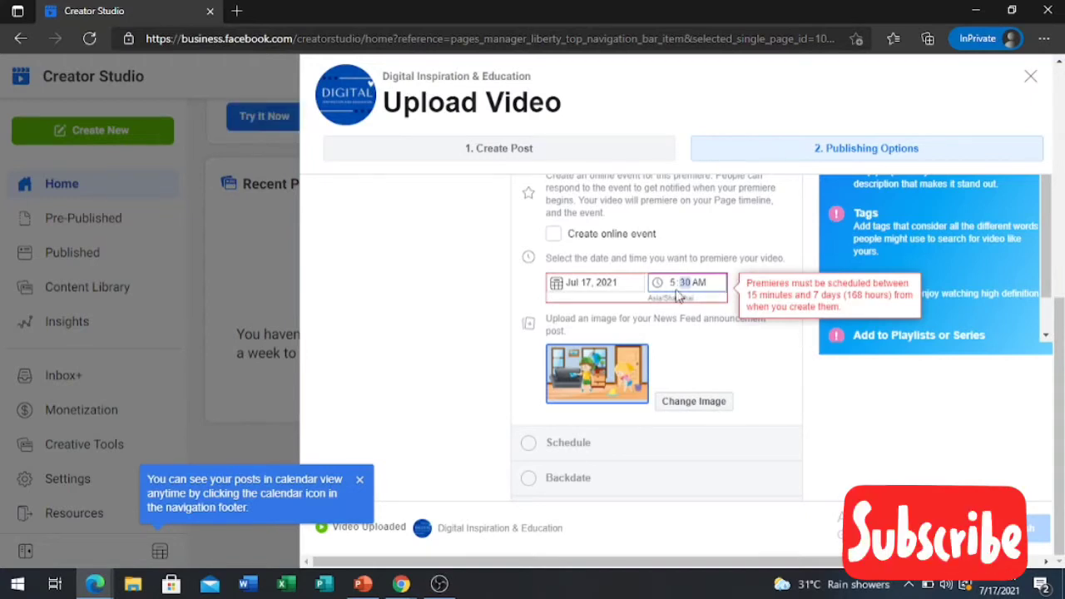
left_click(699, 285)
key("Up")
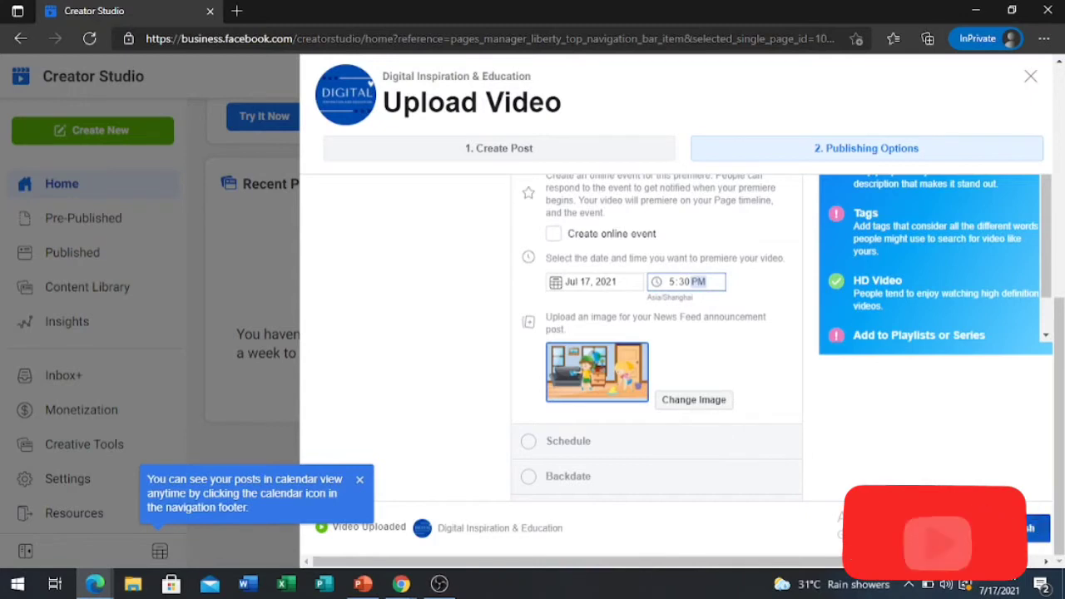
- Publish the video premiere and dismiss the calendar view tip
left_click(1029, 531)
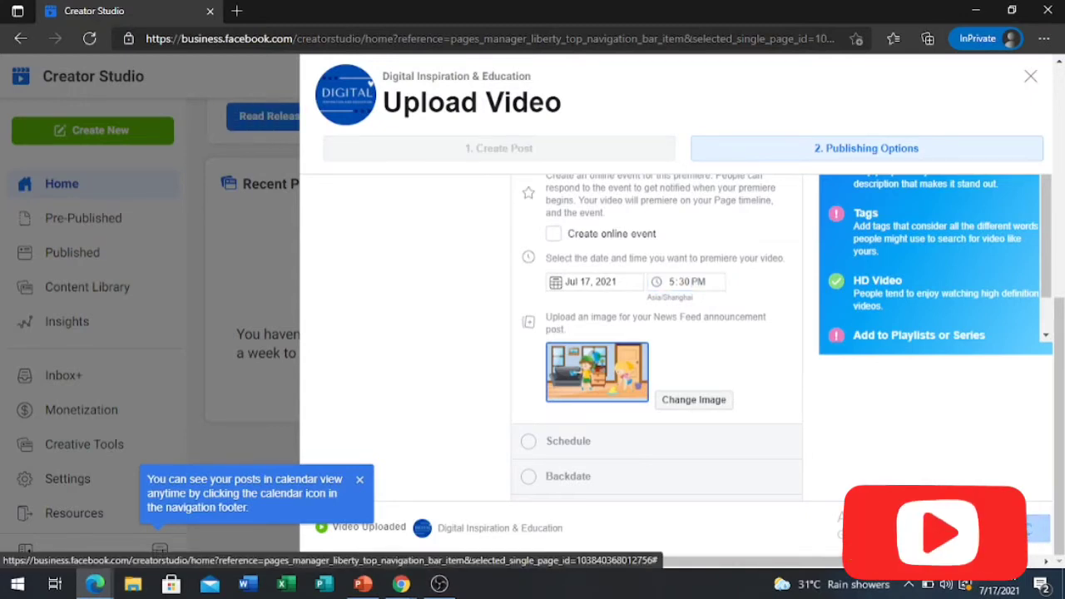
left_click(359, 481)
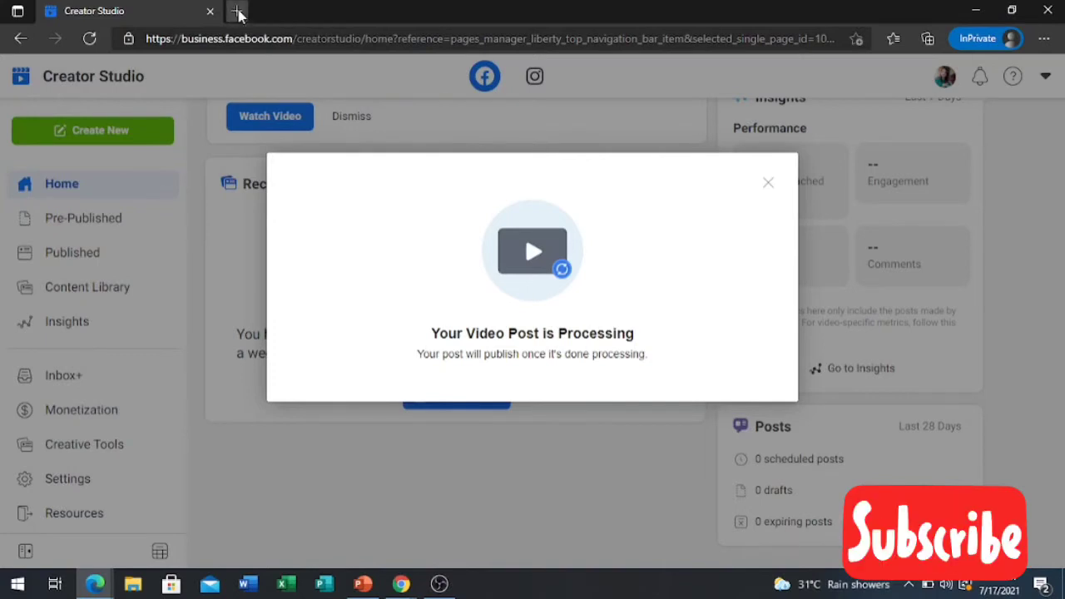
left_click(238, 11)
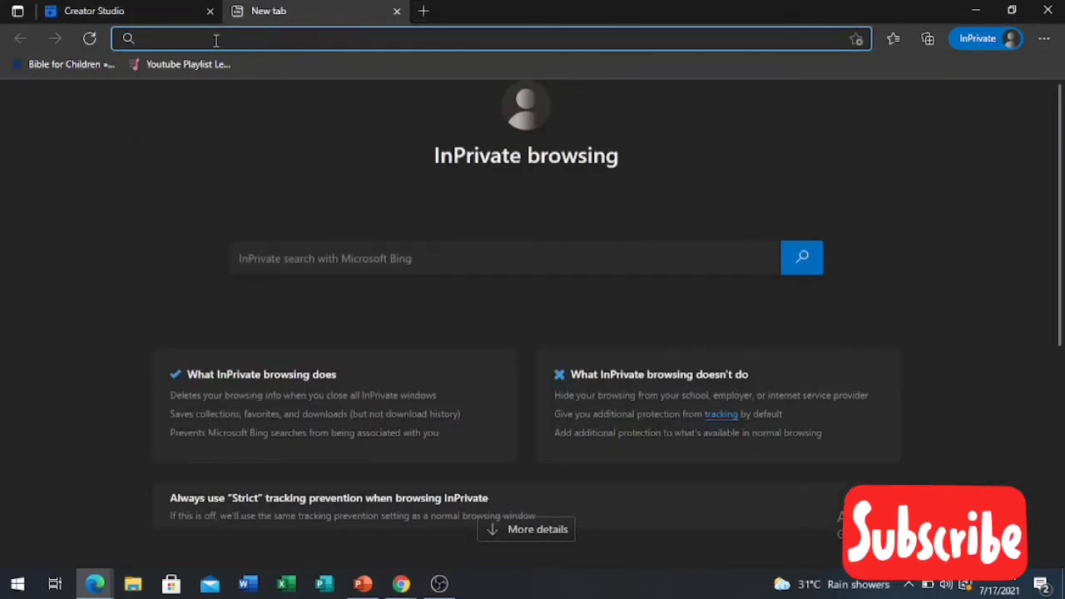
type("www")
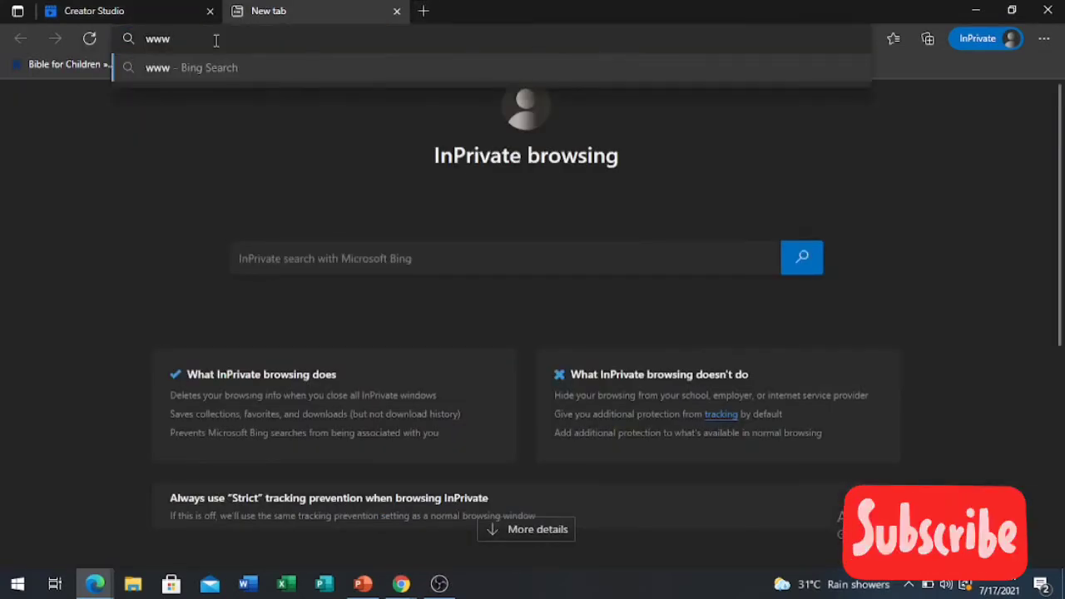
type(".face")
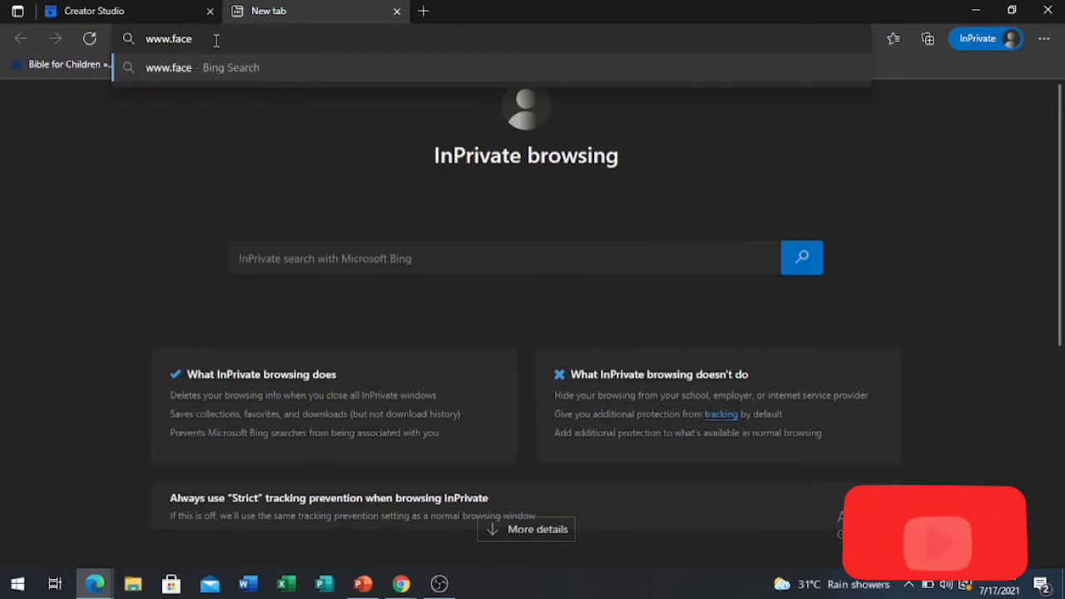
type("book.")
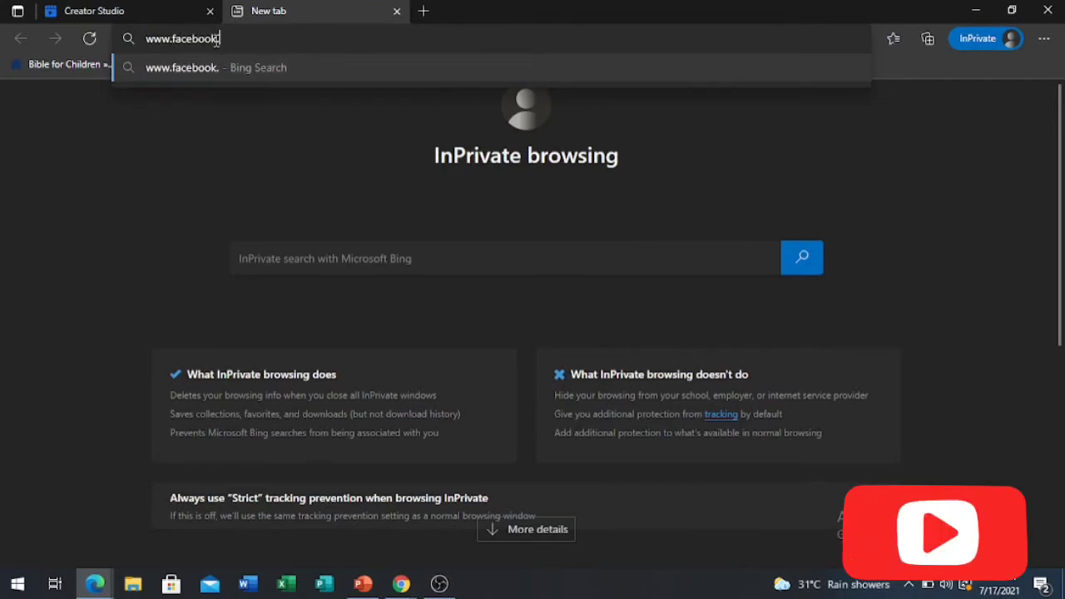
type("c")
key("BackSpace")
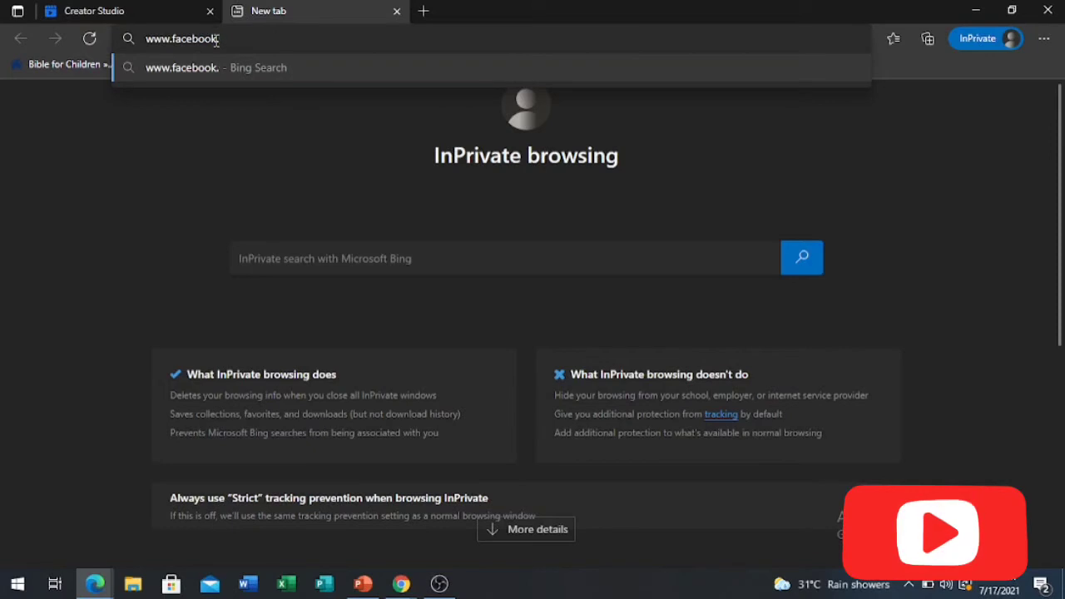
type("com")
key("Return")
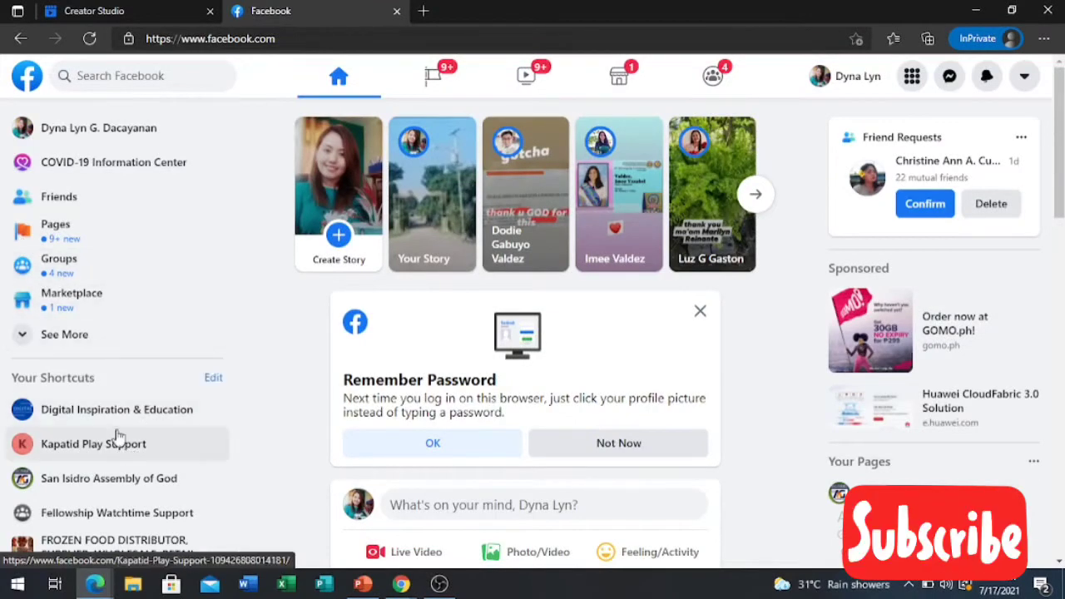
left_click(117, 416)
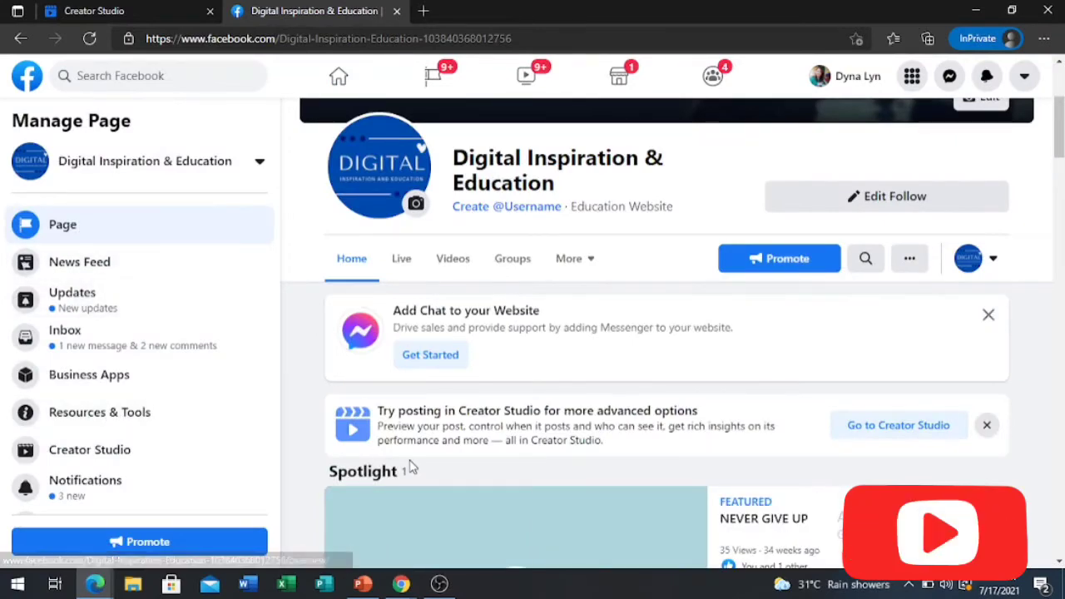
- Examine the page's Upcoming Live Videos section for the scheduled premiere, dismissing the new notification
scroll(500, 424, "down", 2)
scroll(499, 433, "down", 5)
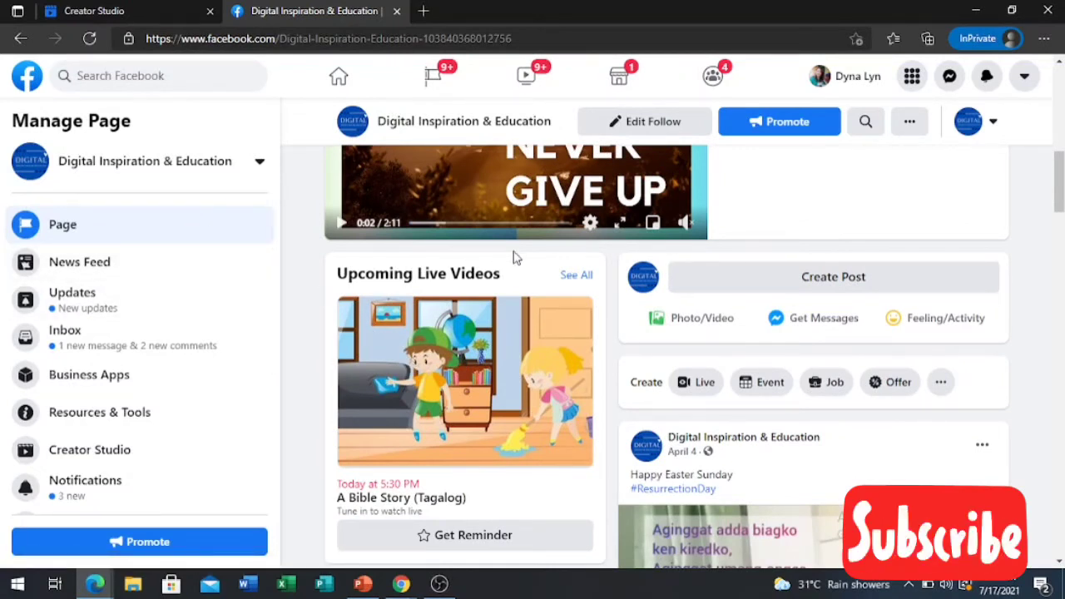
scroll(505, 358, "down", 1)
scroll(406, 428, "down", 1)
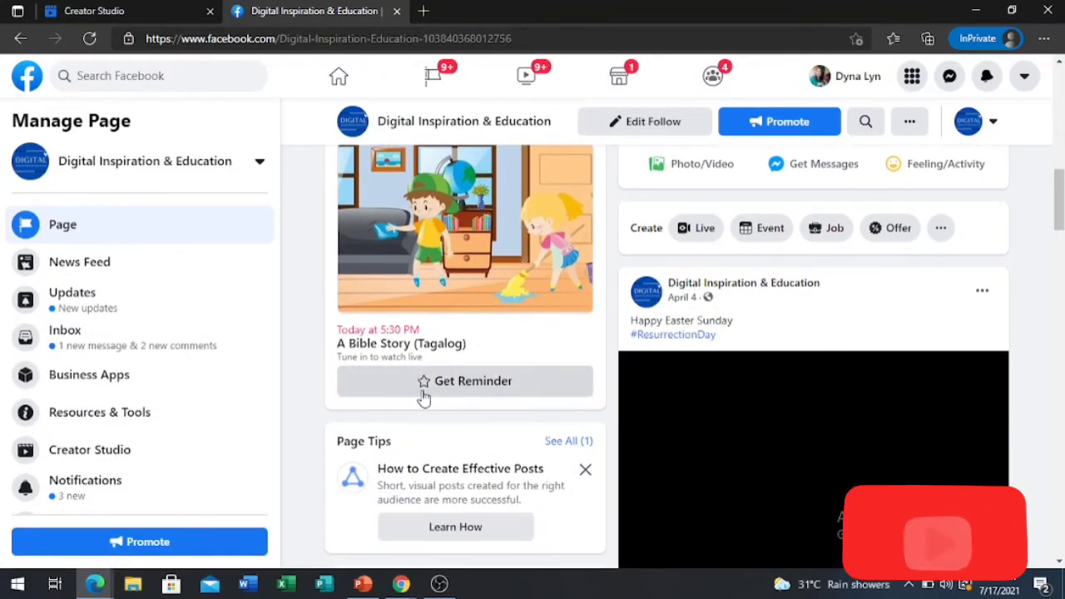
scroll(422, 398, "down", 2)
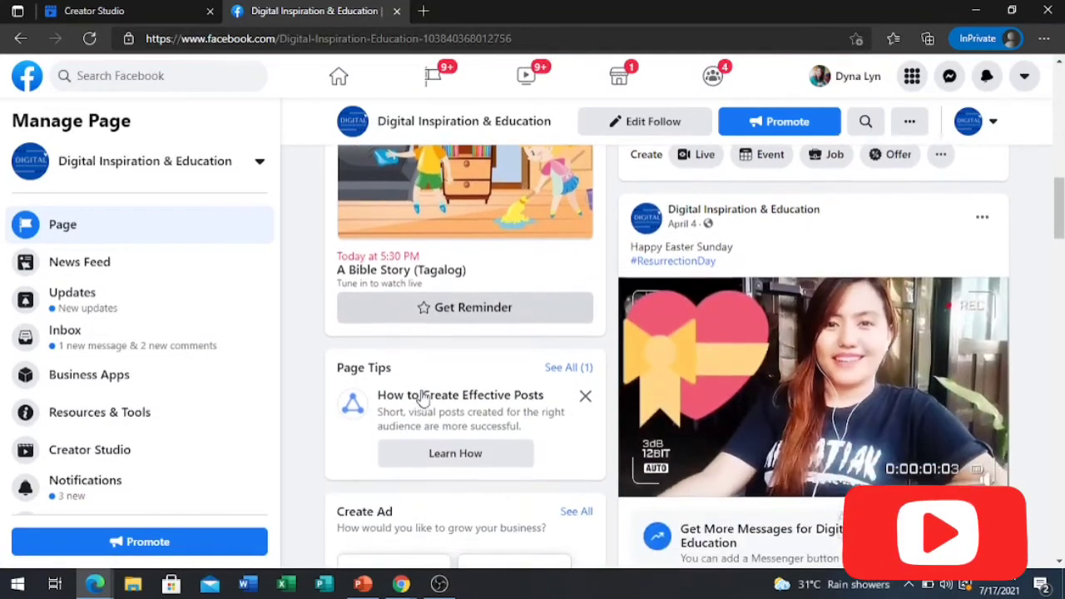
scroll(422, 398, "up", 3)
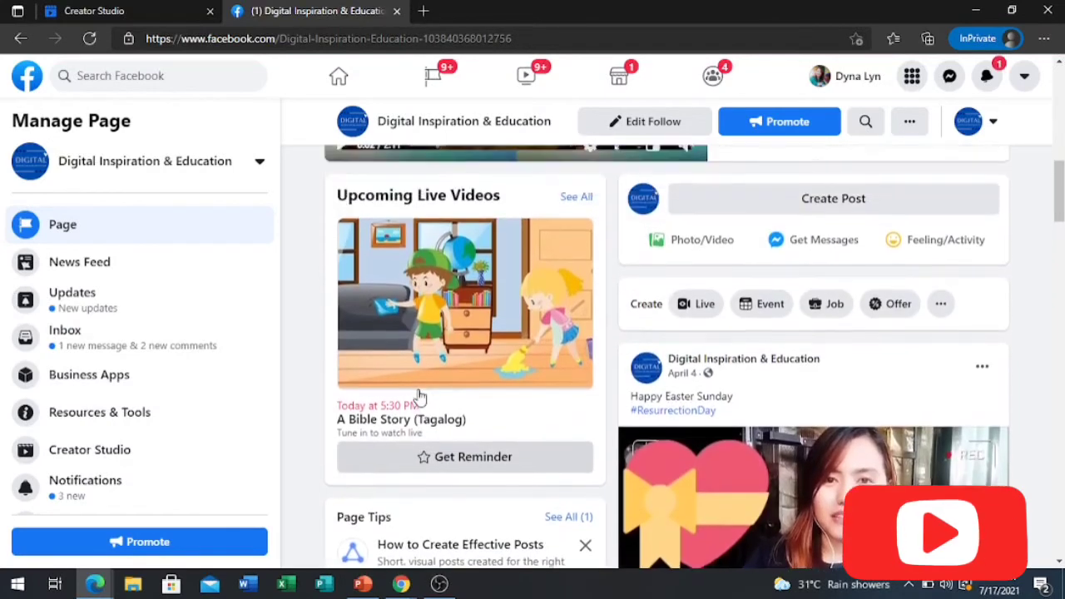
scroll(418, 398, "up", 1)
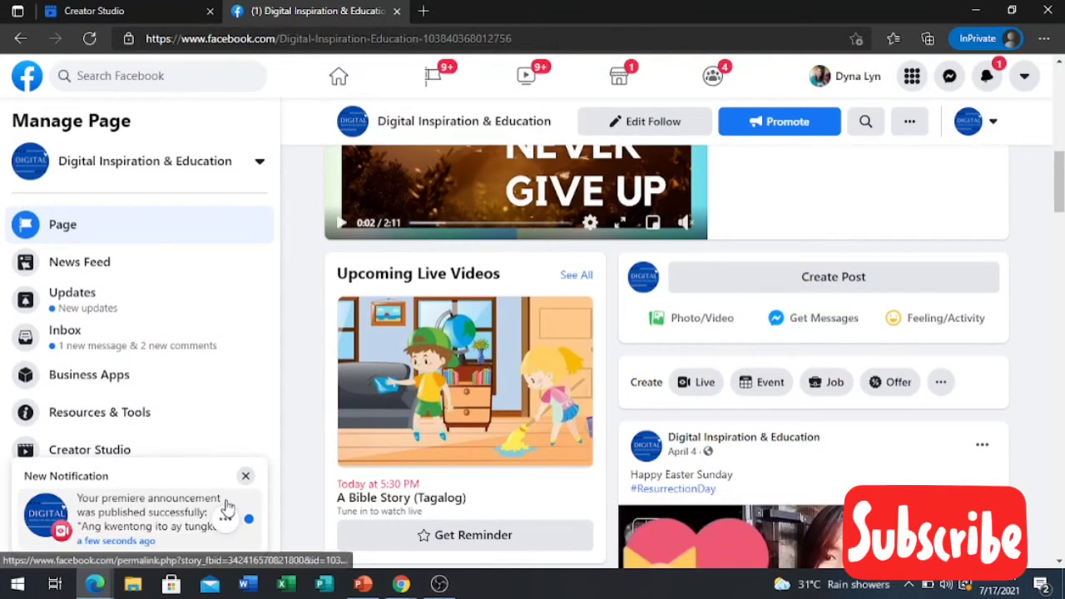
left_click(246, 476)
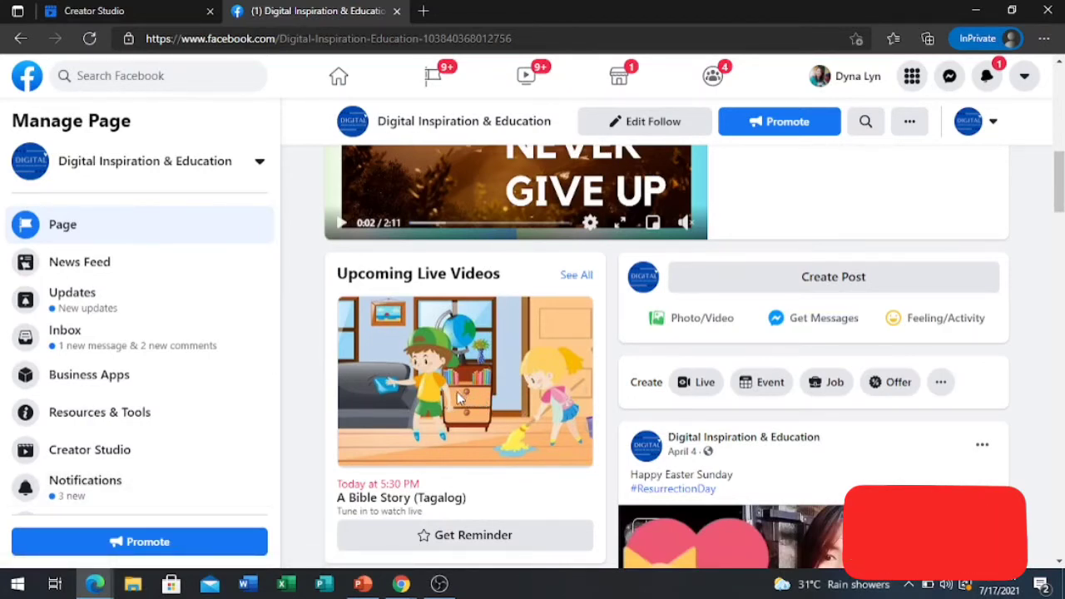
scroll(490, 409, "up", 7)
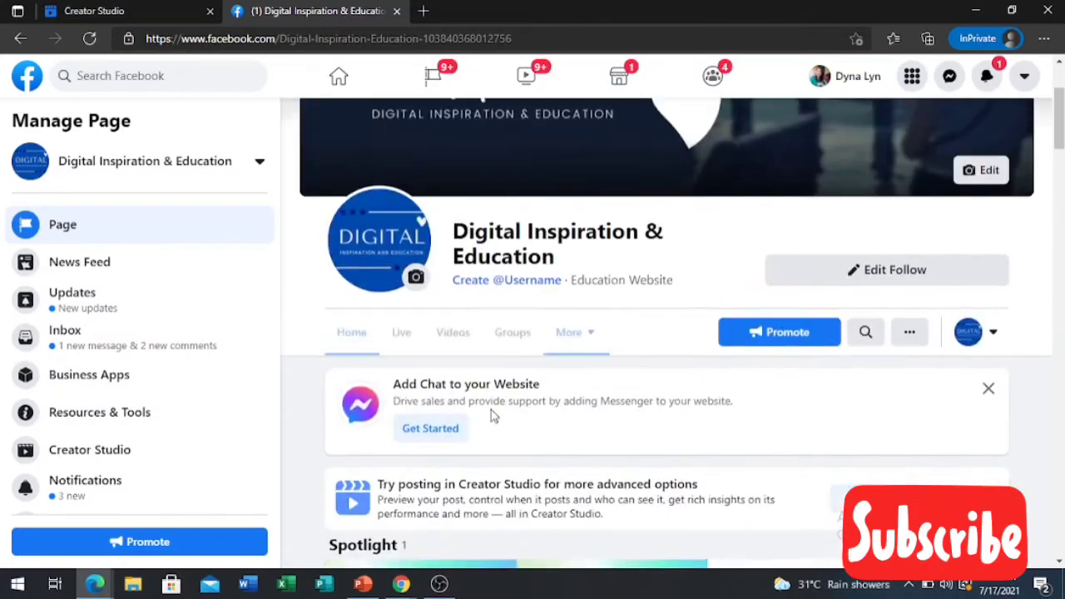
scroll(490, 416, "up", 2)
scroll(487, 416, "down", 3)
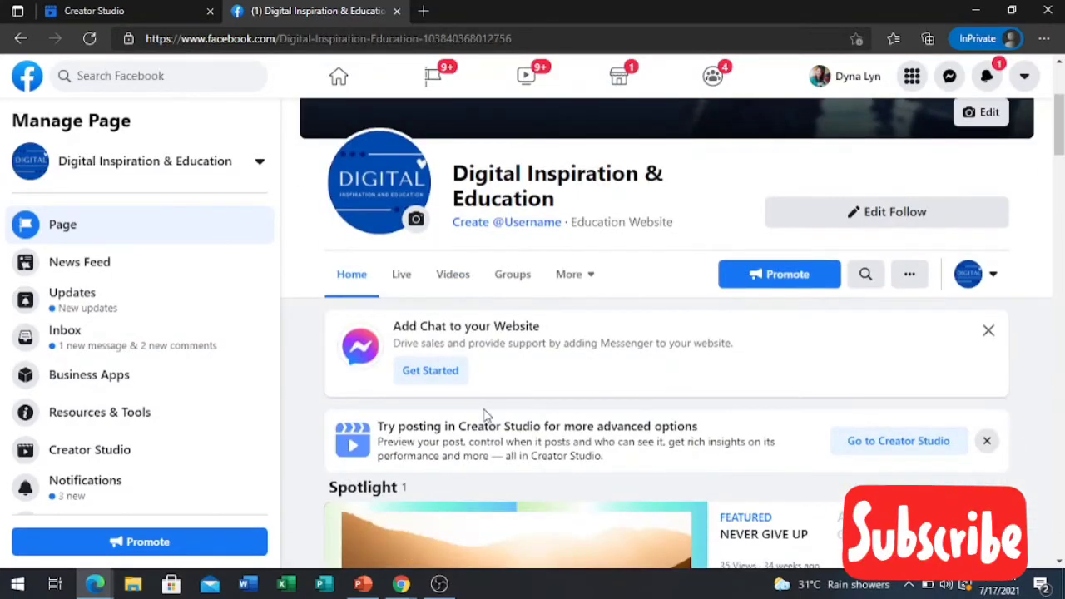
scroll(487, 416, "down", 7)
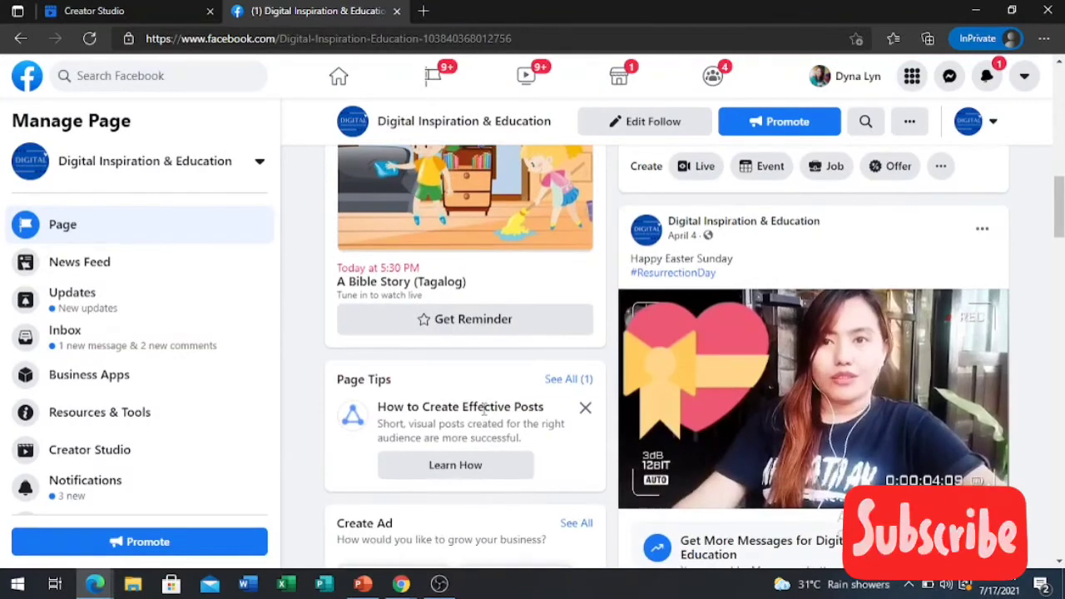
scroll(483, 408, "up", 4)
scroll(433, 475, "down", 1)
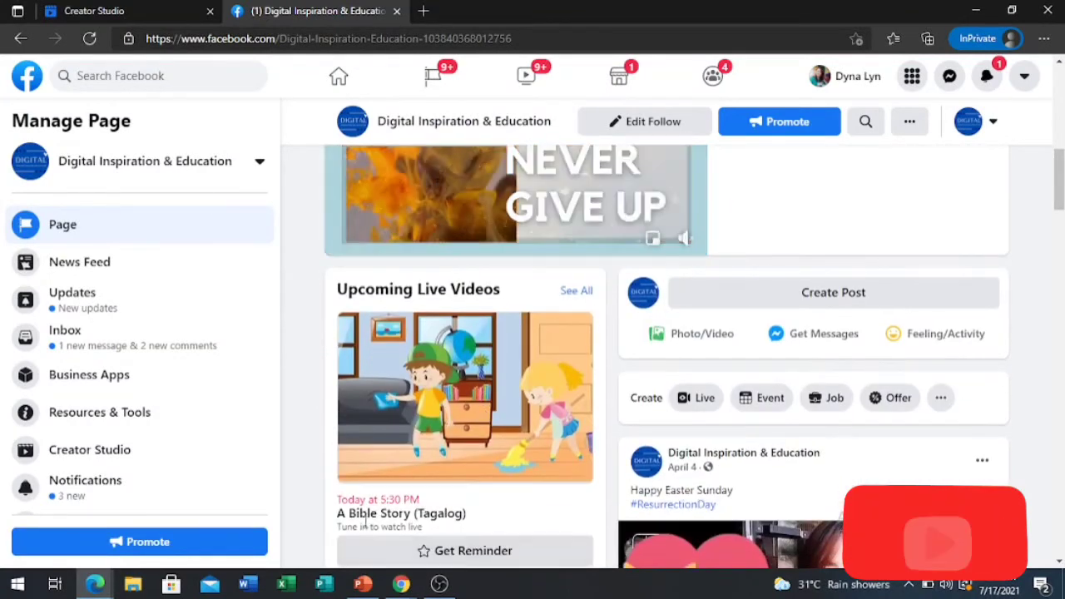